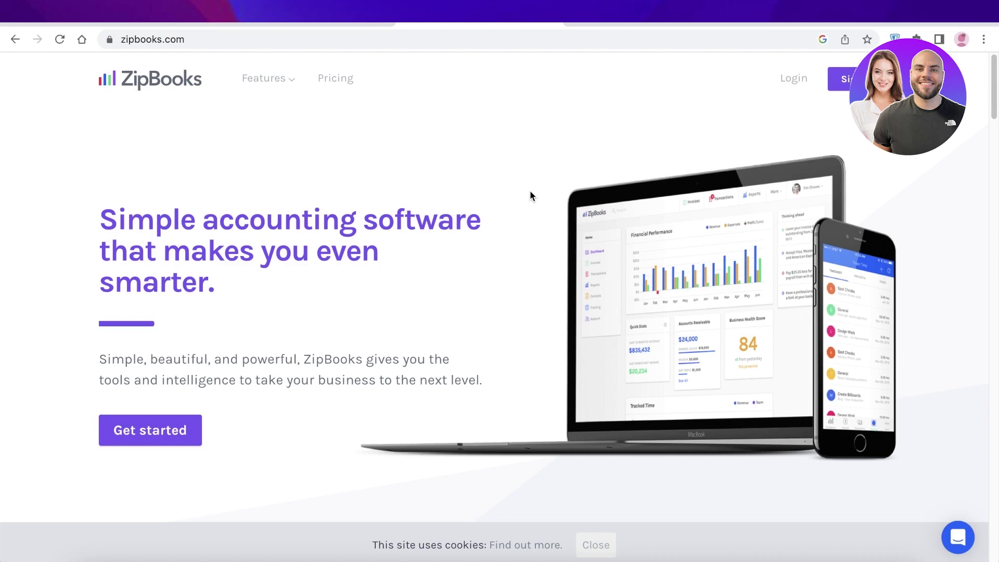
# Examine the ZipBooks homepage, including its features list and the Invoicing & Billing, Accounting and Intelligence sections
pyautogui.scroll(-6, 530, 193)
pyautogui.scroll(6, 530, 196)
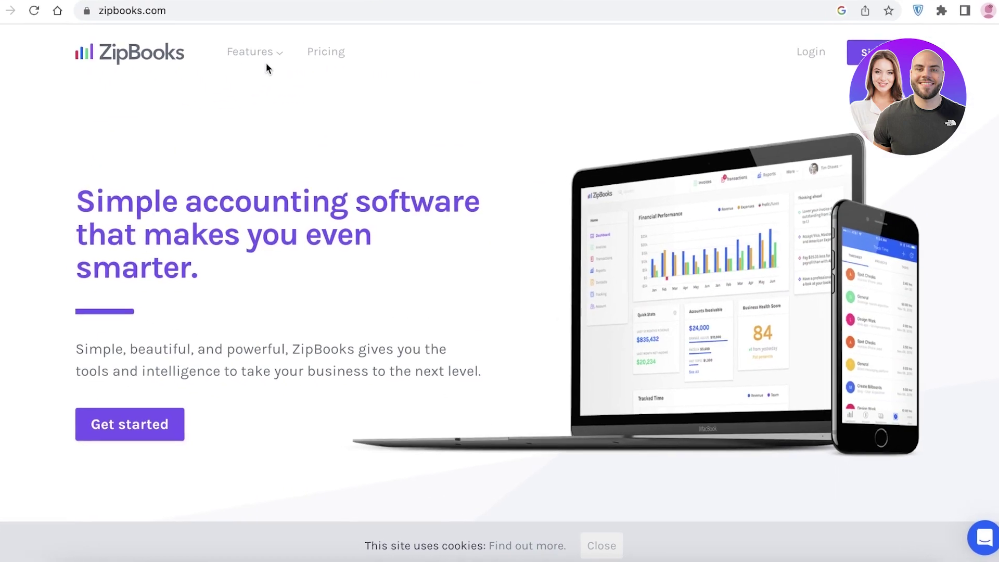
pyautogui.click(254, 33)
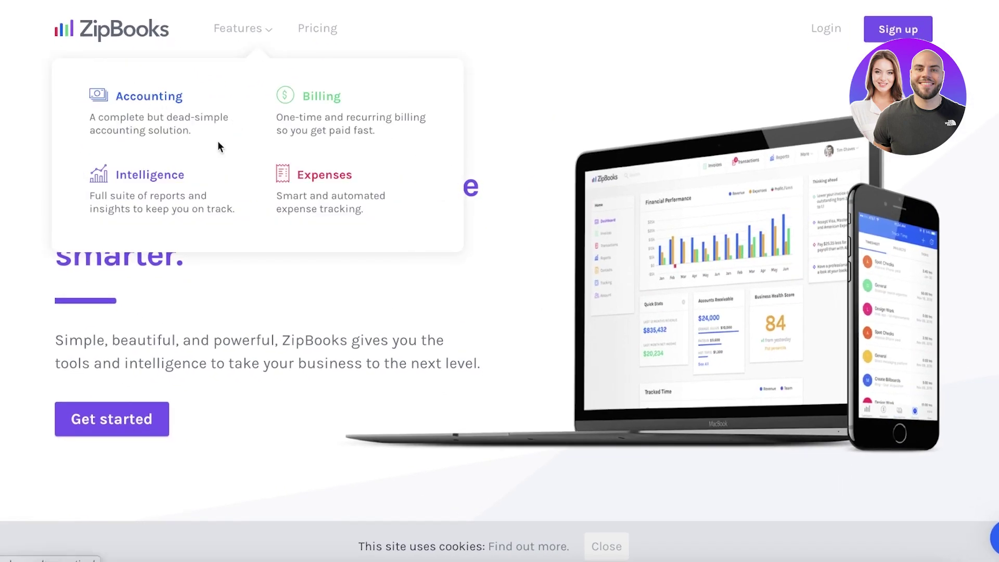
pyautogui.scroll(-3, 582, 89)
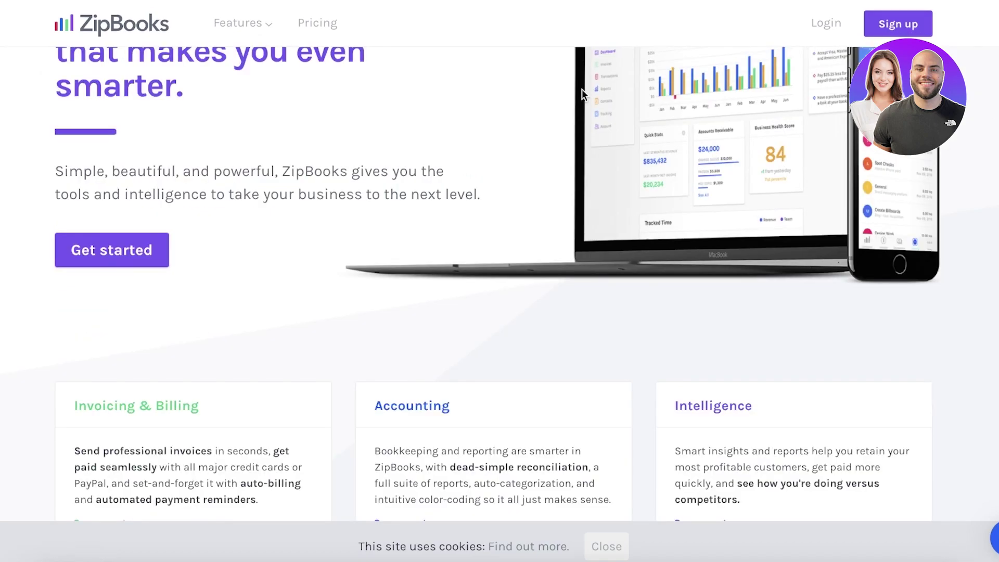
pyautogui.scroll(3, 492, 139)
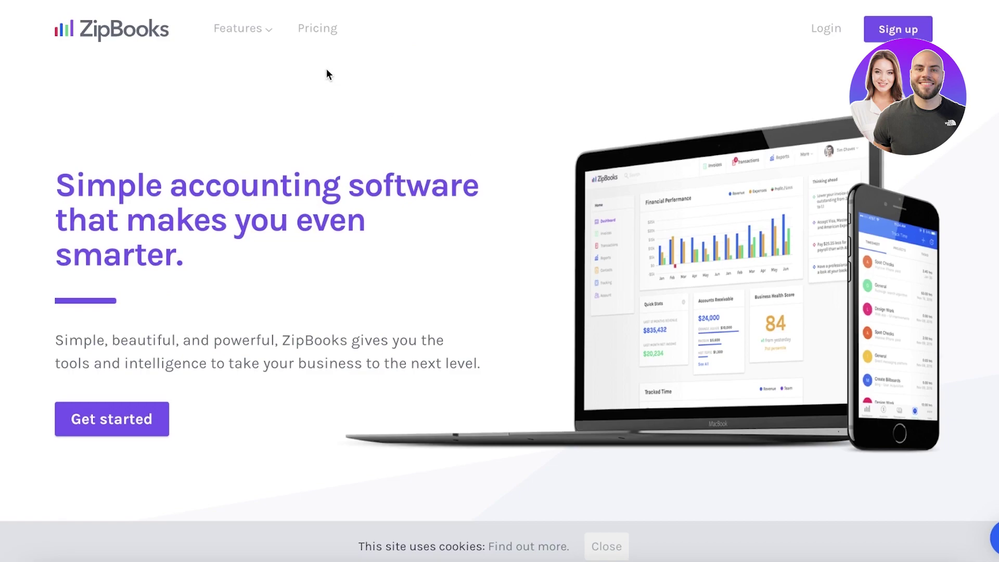
pyautogui.scroll(-1, 261, 104)
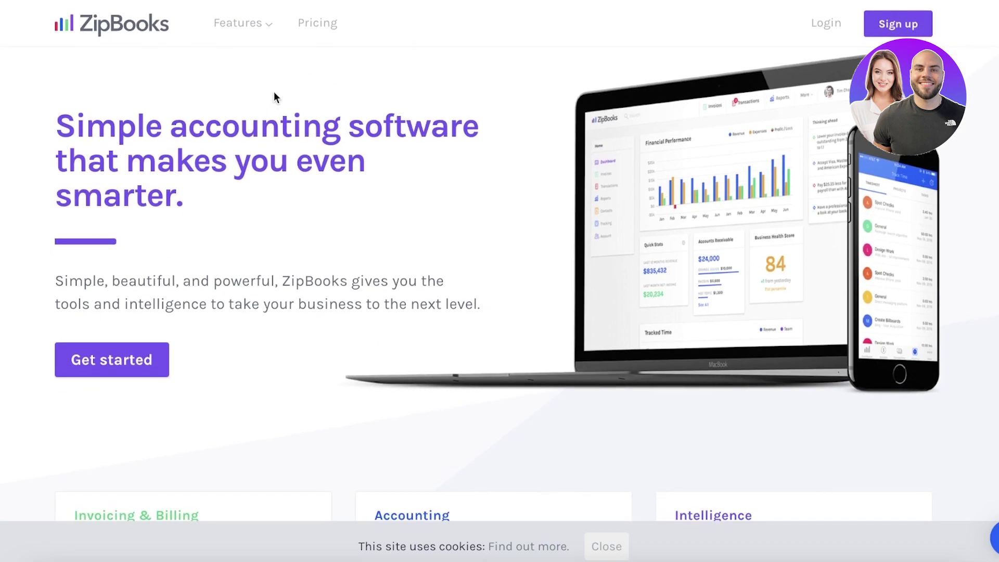
pyautogui.click(260, 30)
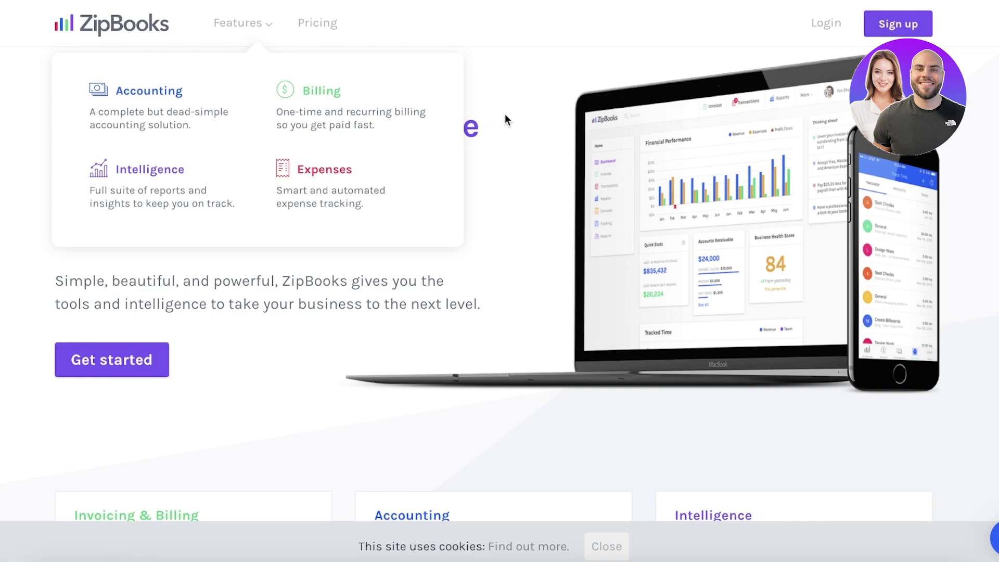
pyautogui.scroll(-4, 500, 125)
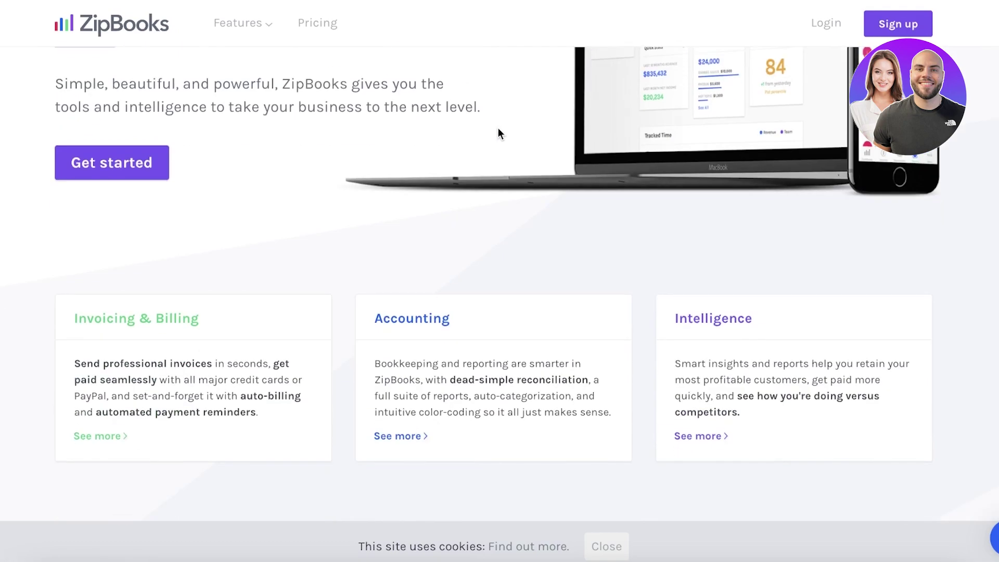
pyautogui.scroll(-3, 357, 225)
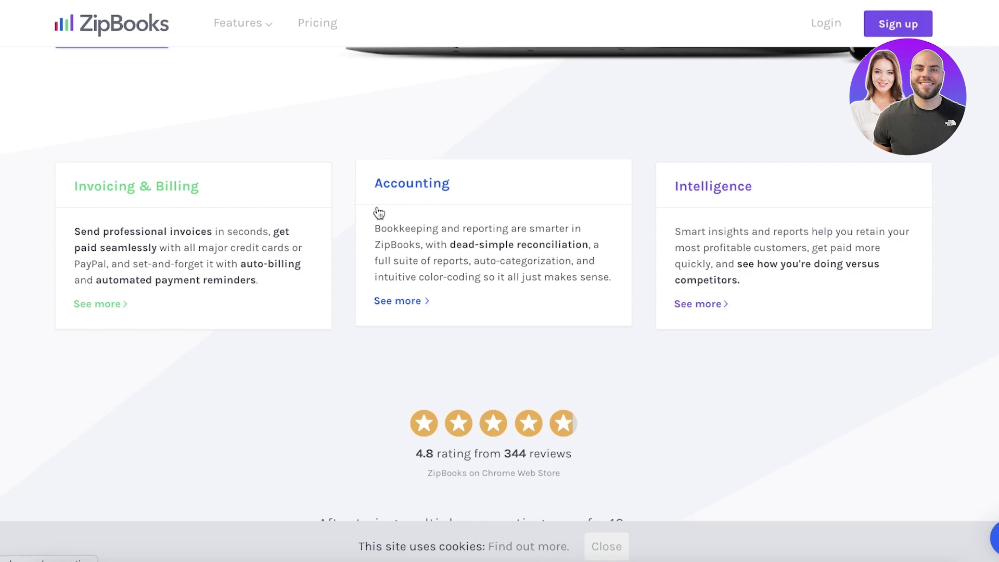
pyautogui.scroll(3, 451, 151)
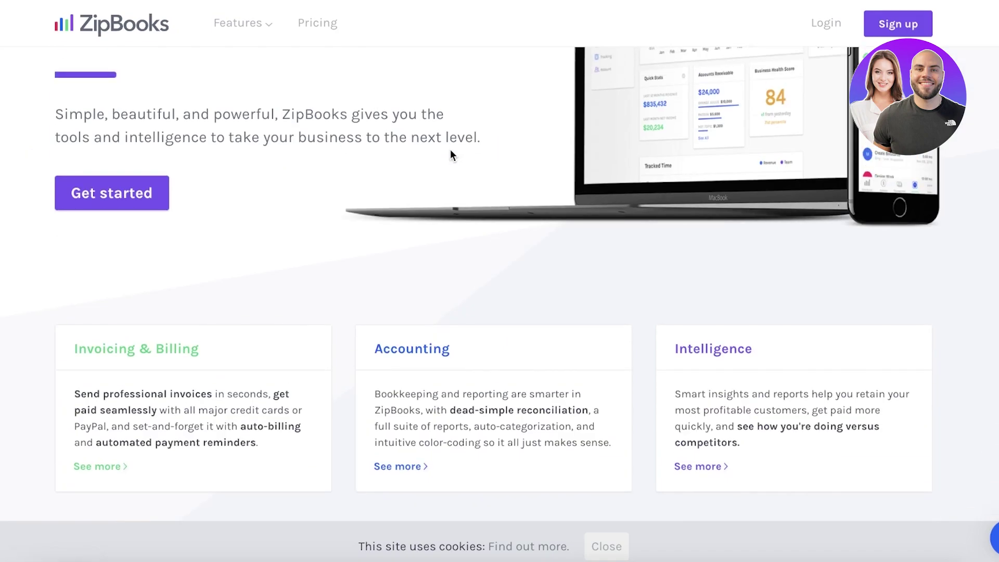
pyautogui.scroll(-2, 451, 155)
pyautogui.scroll(-5, 451, 155)
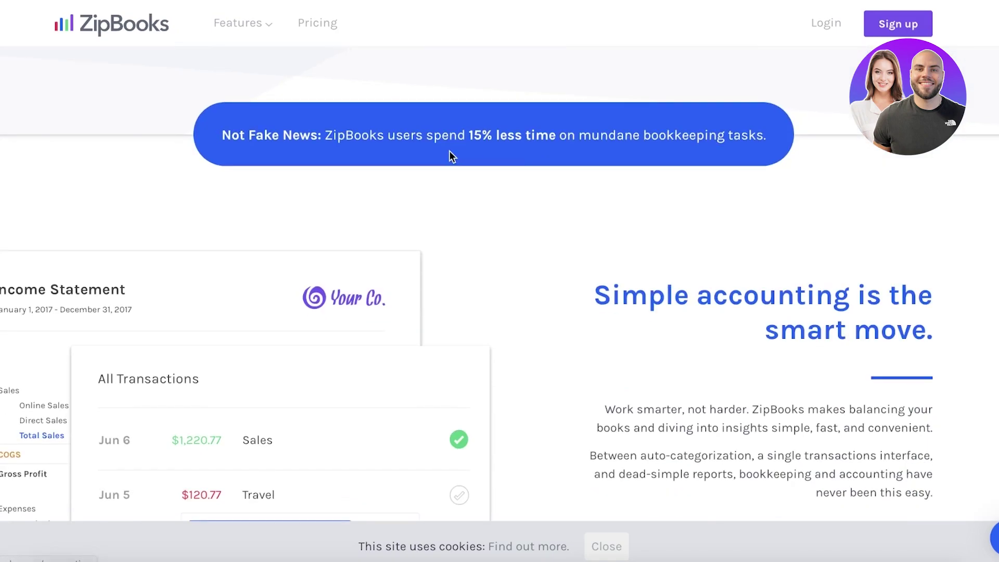
# Open the pricing page and compare what the Starter, Smarter, Sophisticated and Accountant plans offer
pyautogui.scroll(6, 449, 152)
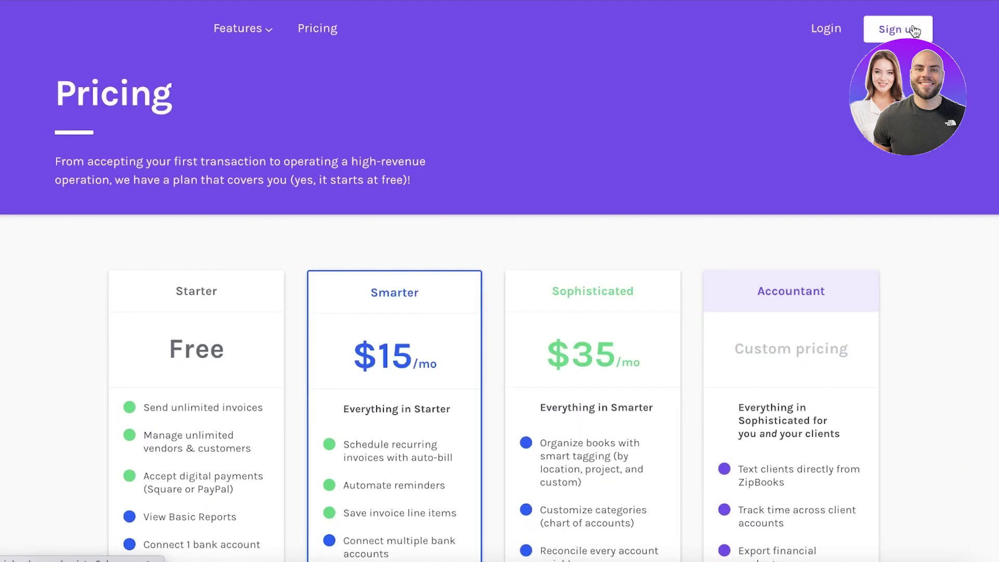
pyautogui.scroll(-4, 174, 82)
pyautogui.scroll(-3, 183, 96)
pyautogui.scroll(4, 194, 85)
pyautogui.scroll(-3, 332, 158)
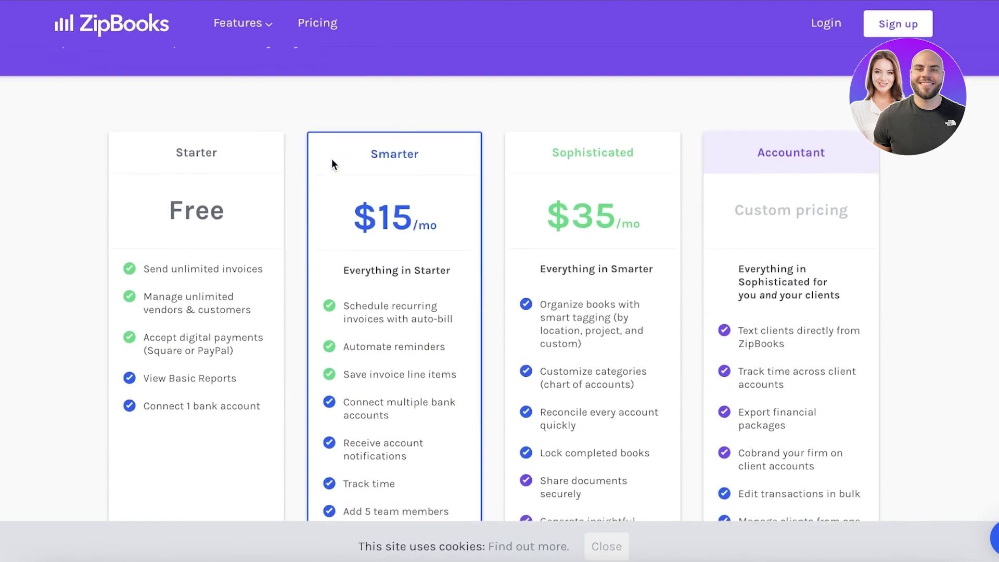
pyautogui.scroll(5, 418, 249)
pyautogui.scroll(-6, 582, 88)
pyautogui.scroll(3, 607, 271)
pyautogui.scroll(-3, 623, 191)
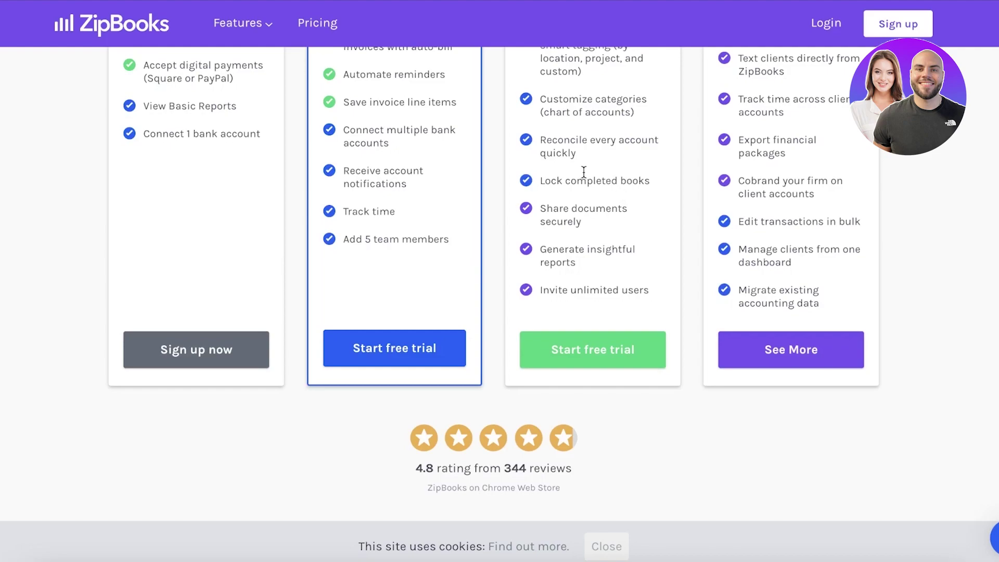
pyautogui.scroll(1, 448, 157)
pyautogui.scroll(1, 399, 141)
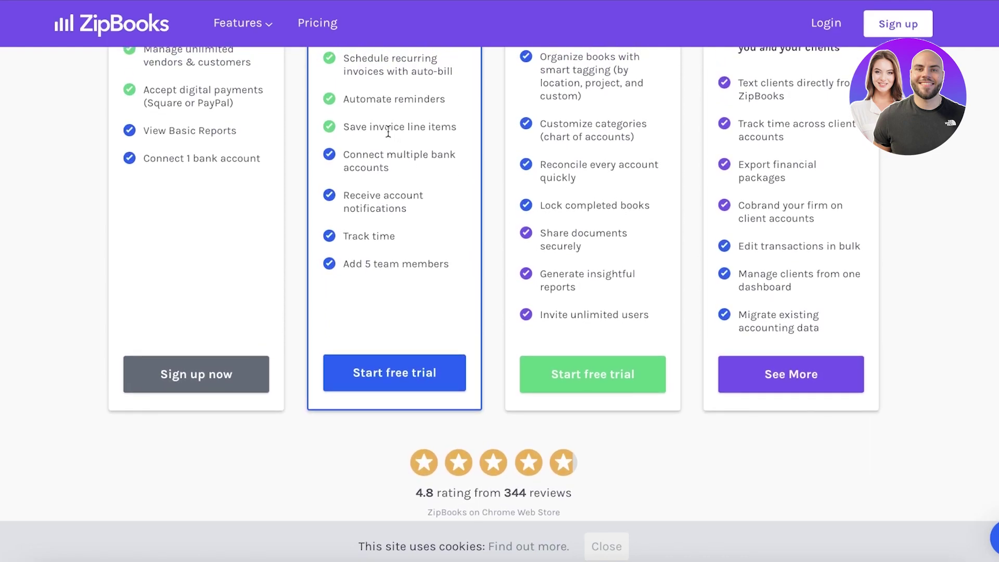
pyautogui.scroll(3, 388, 132)
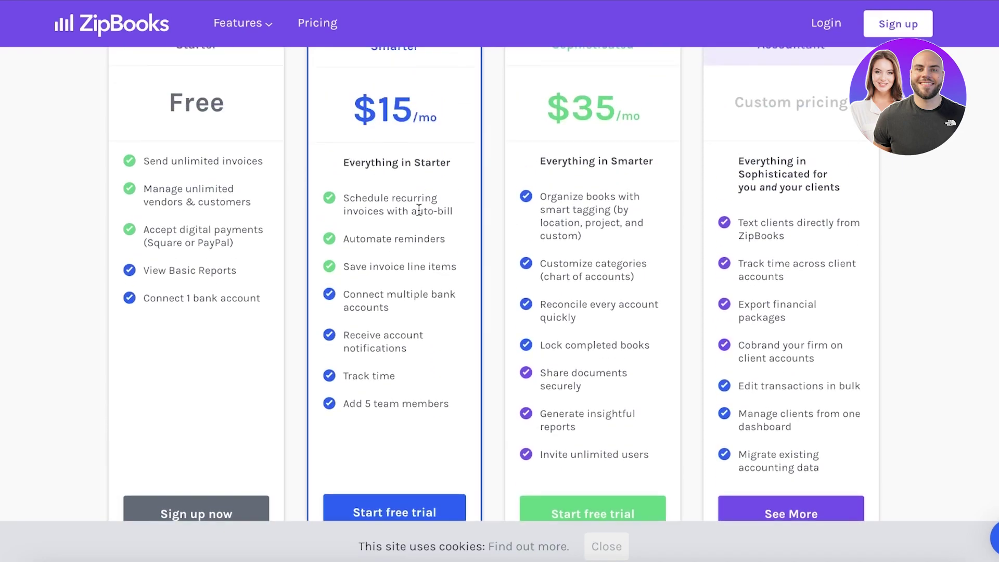
pyautogui.scroll(1, 411, 182)
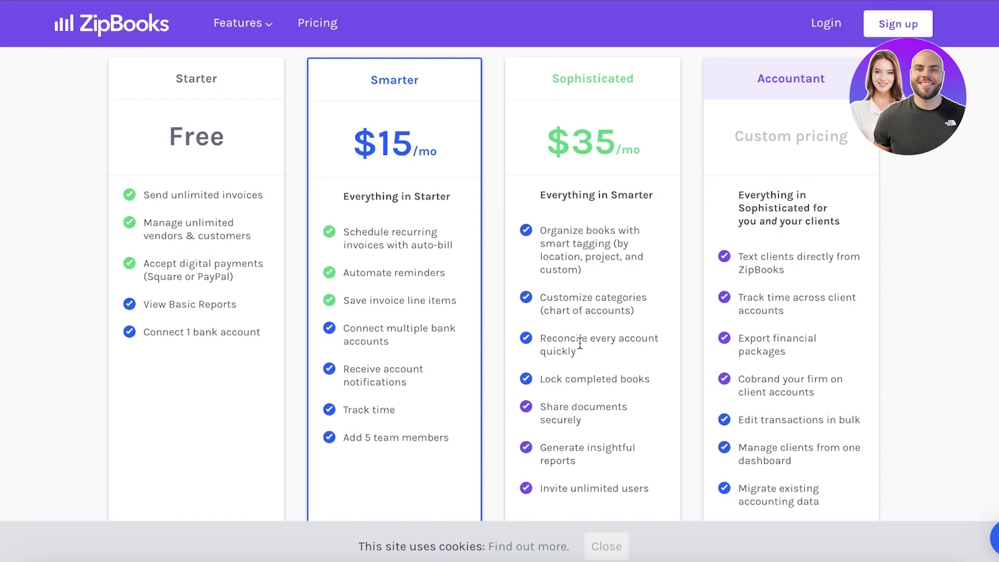
pyautogui.scroll(-3, 452, 197)
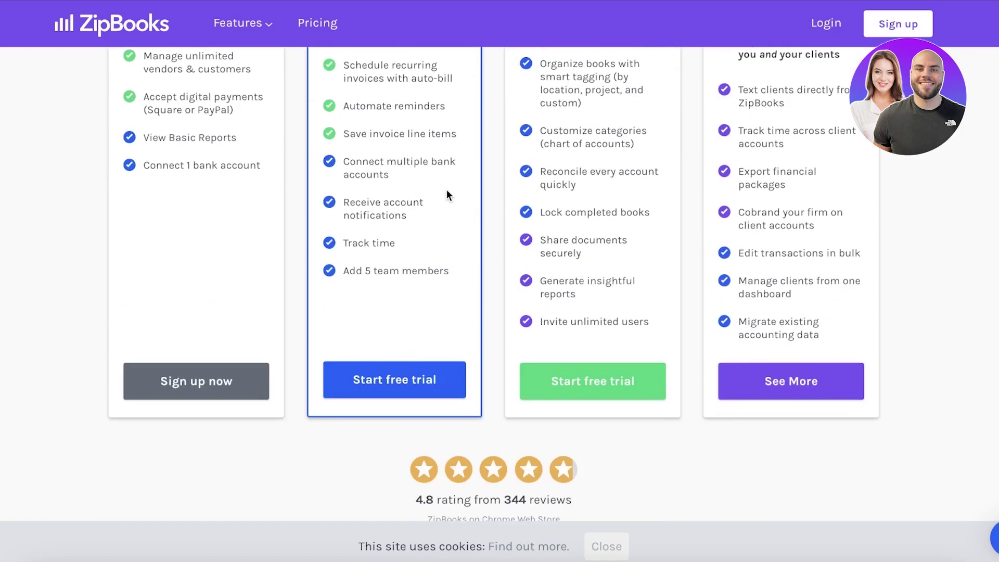
pyautogui.scroll(3, 453, 197)
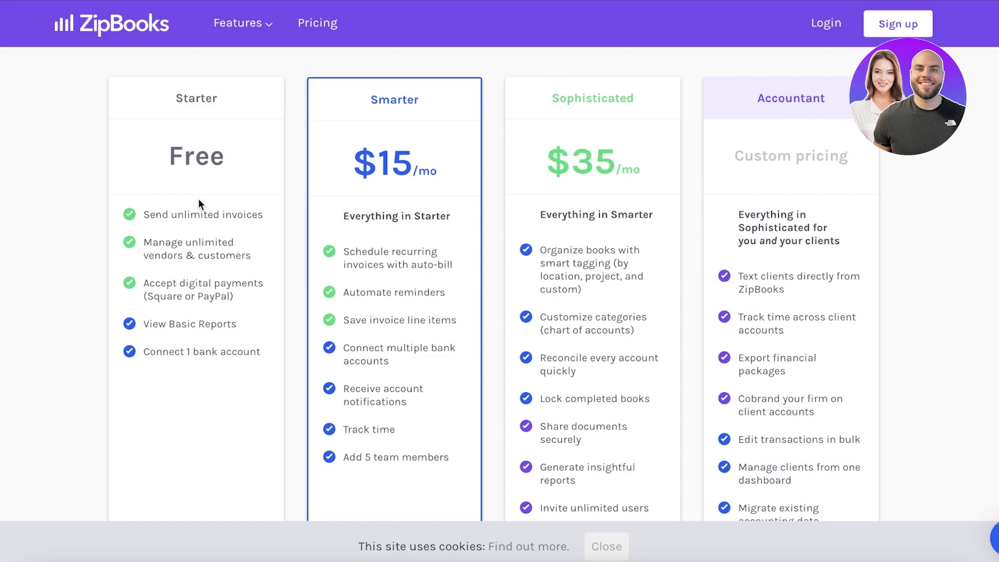
# Sign up for the free Starter plan using the first listed Google account
pyautogui.scroll(-2, 199, 195)
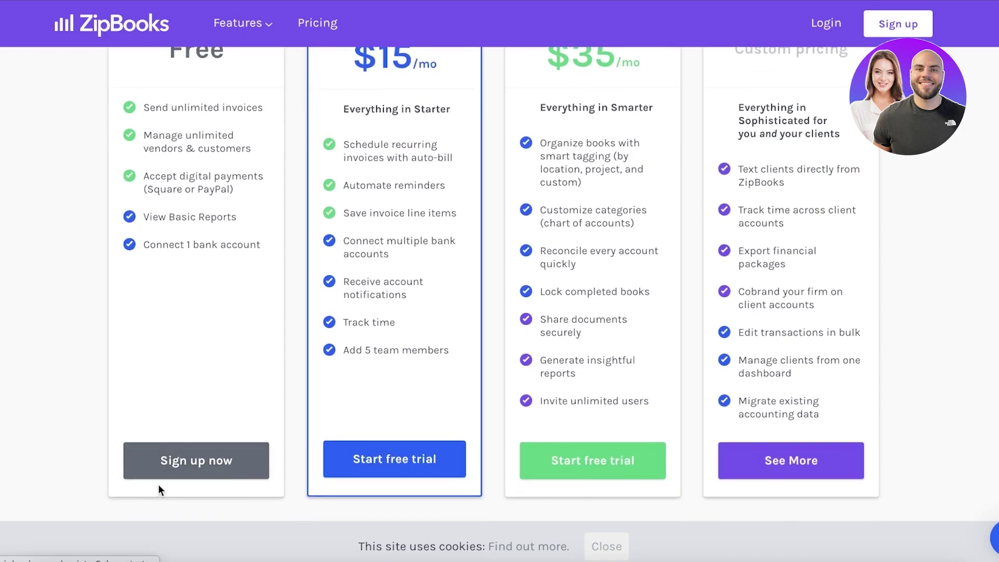
pyautogui.click(167, 461)
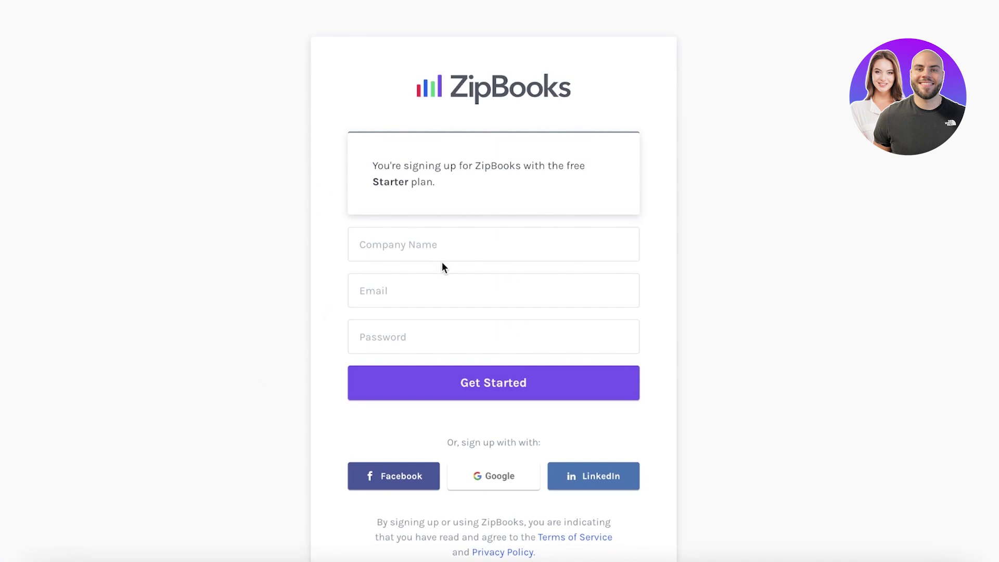
pyautogui.click(501, 484)
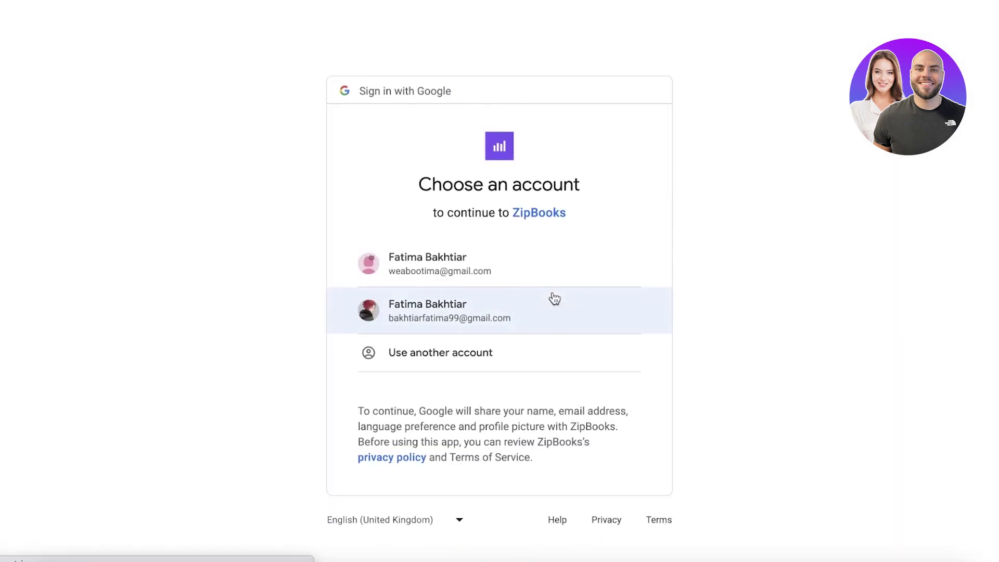
pyautogui.click(540, 261)
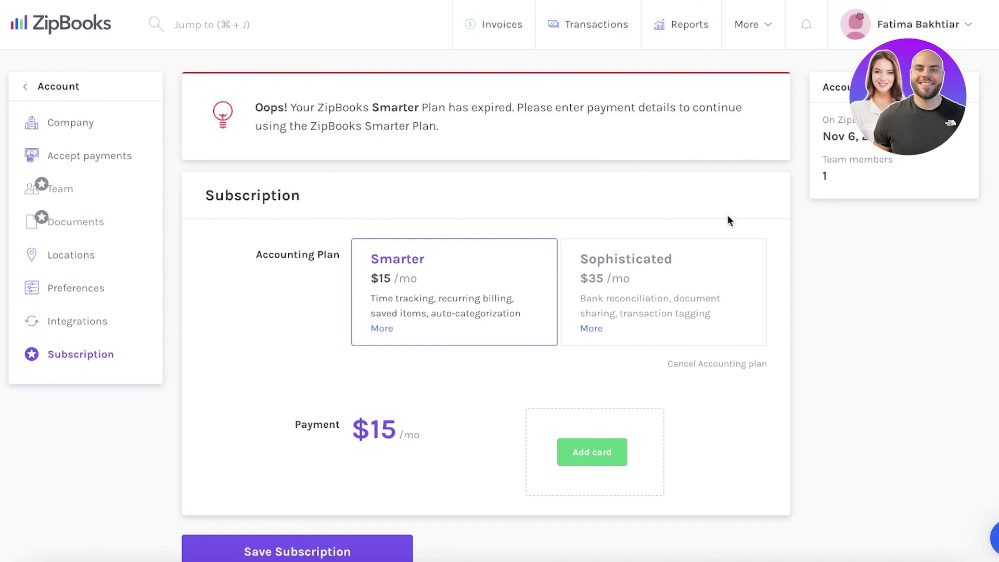
# Try to leave the account's subscription page, and log out of ZipBooks
pyautogui.scroll(-1, 738, 210)
pyautogui.click(31, 92)
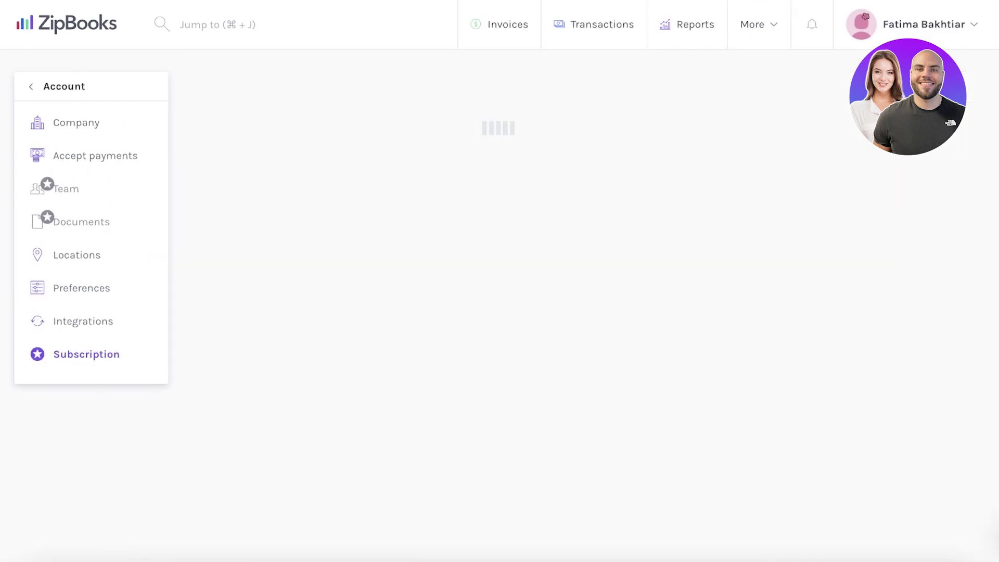
pyautogui.click(944, 18)
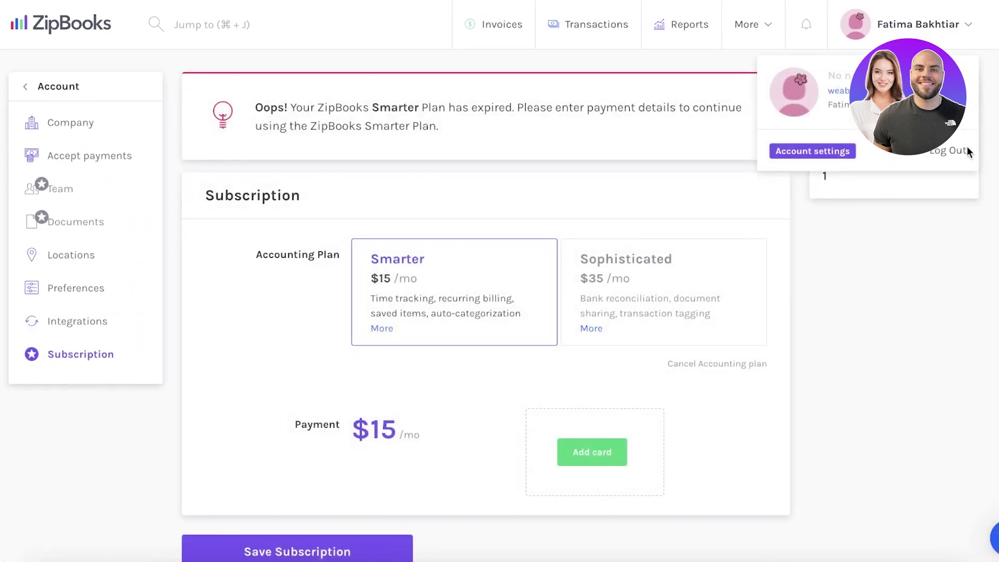
pyautogui.click(950, 152)
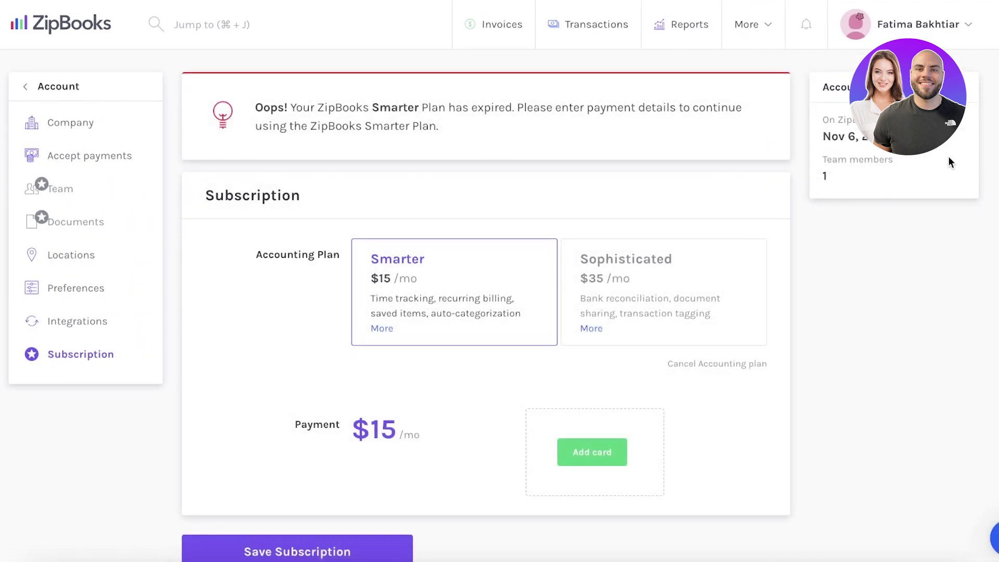
# Log in with the second listed Google account and go back from the account settings to the home dashboard
pyautogui.click(500, 359)
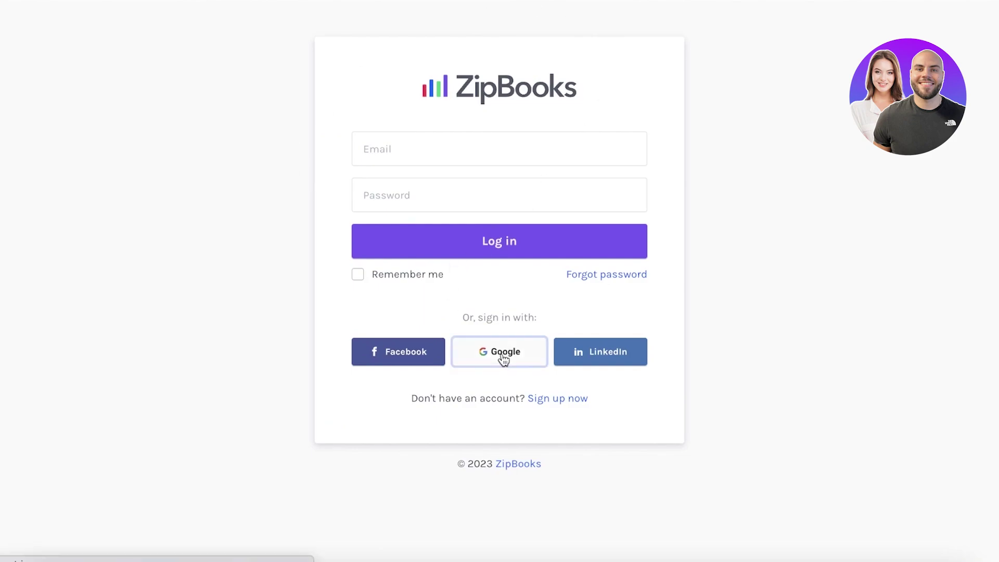
pyautogui.click(478, 317)
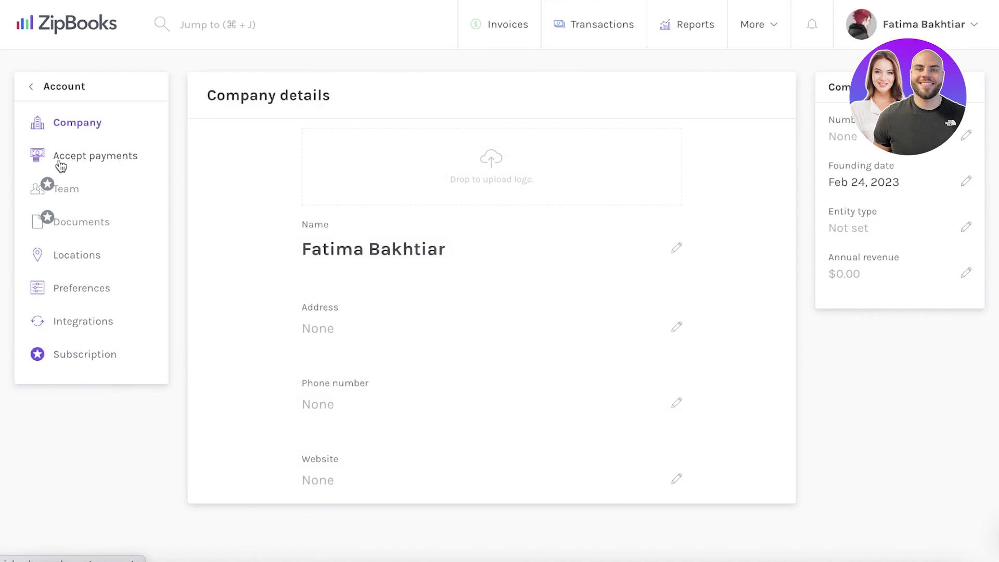
pyautogui.click(38, 92)
pyautogui.click(55, 123)
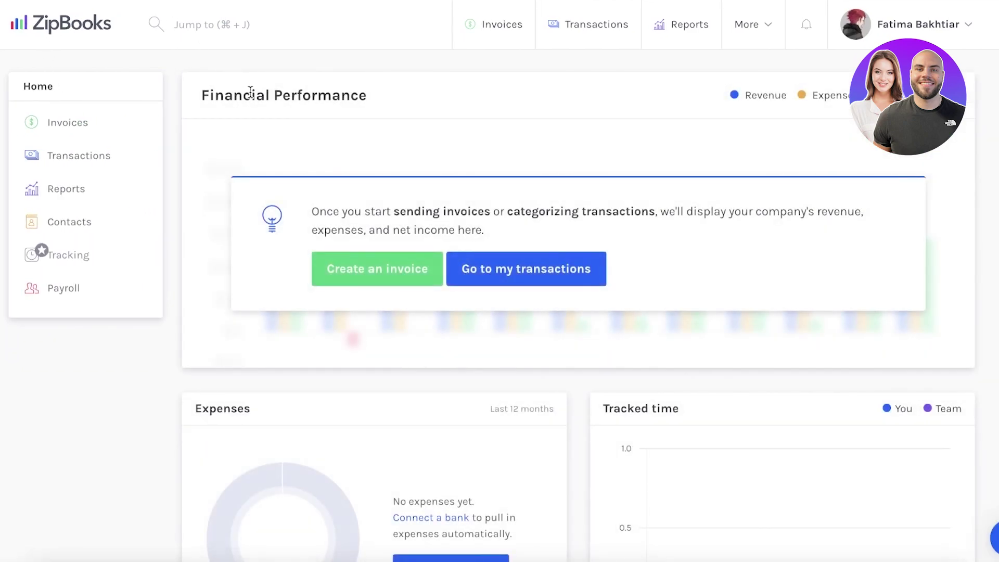
# Review the dashboard's Financial Performance, Expenses and Tracked time sections and the full list of additional features
pyautogui.scroll(-3, 547, 119)
pyautogui.scroll(3, 497, 223)
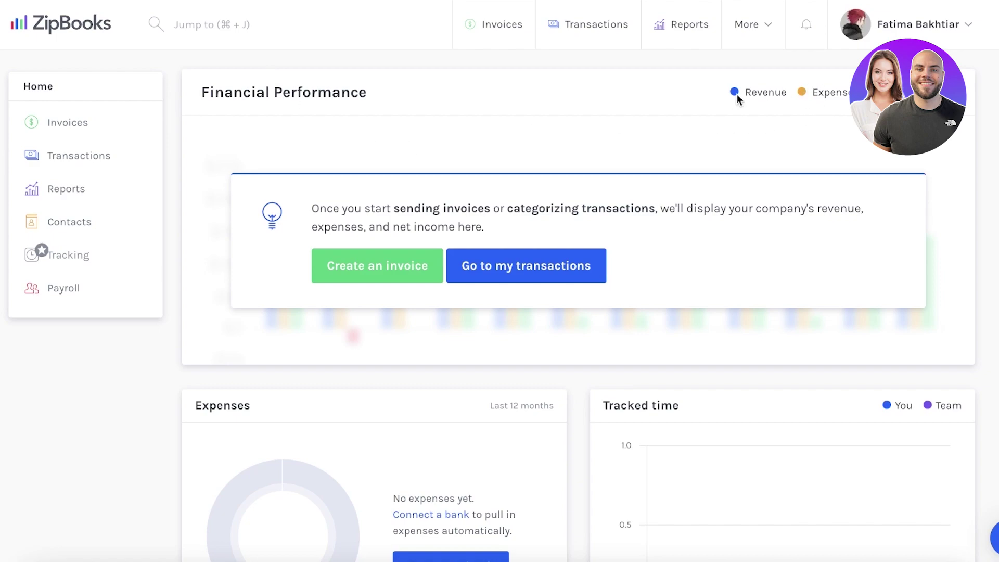
pyautogui.scroll(-3, 658, 163)
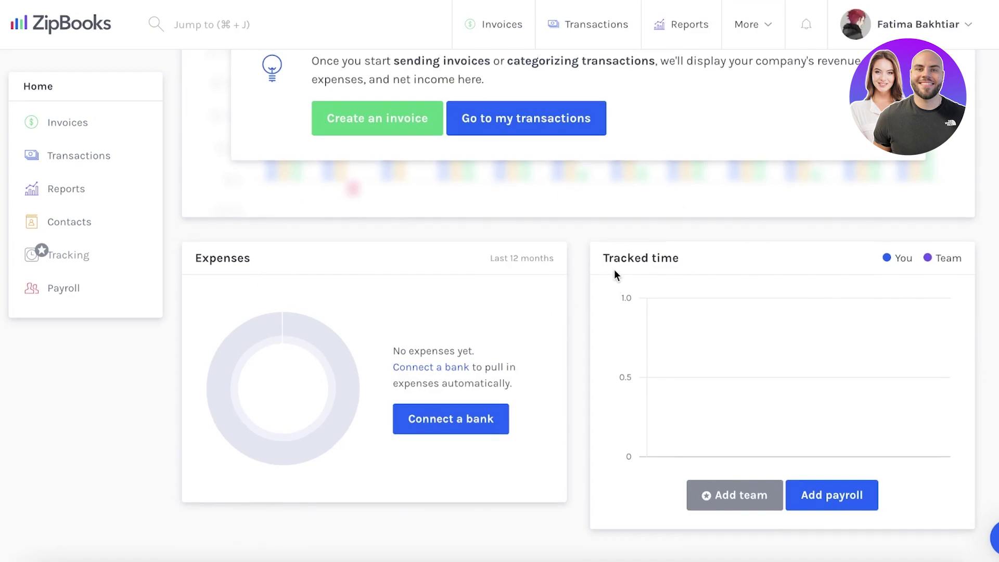
pyautogui.scroll(2, 614, 270)
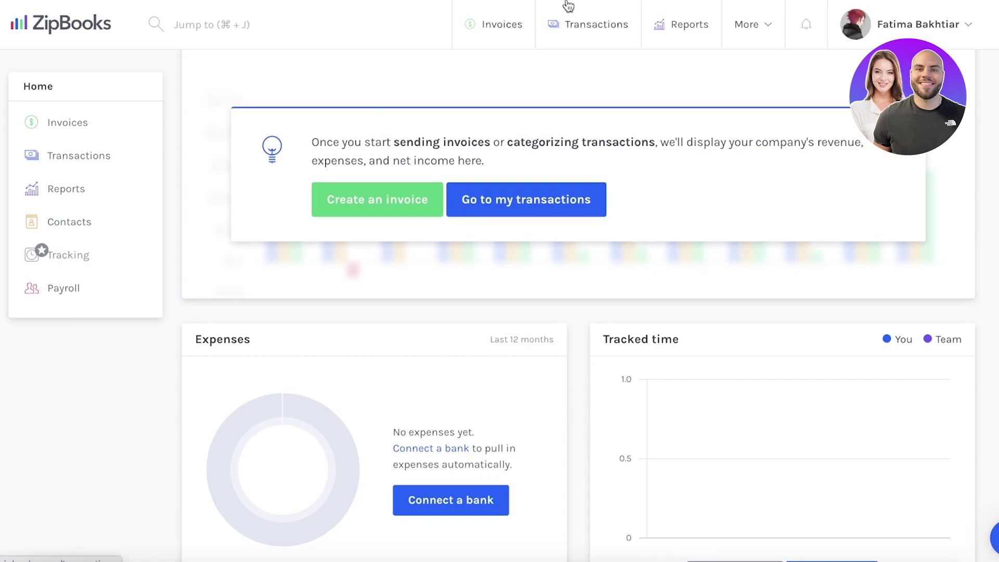
pyautogui.click(748, 30)
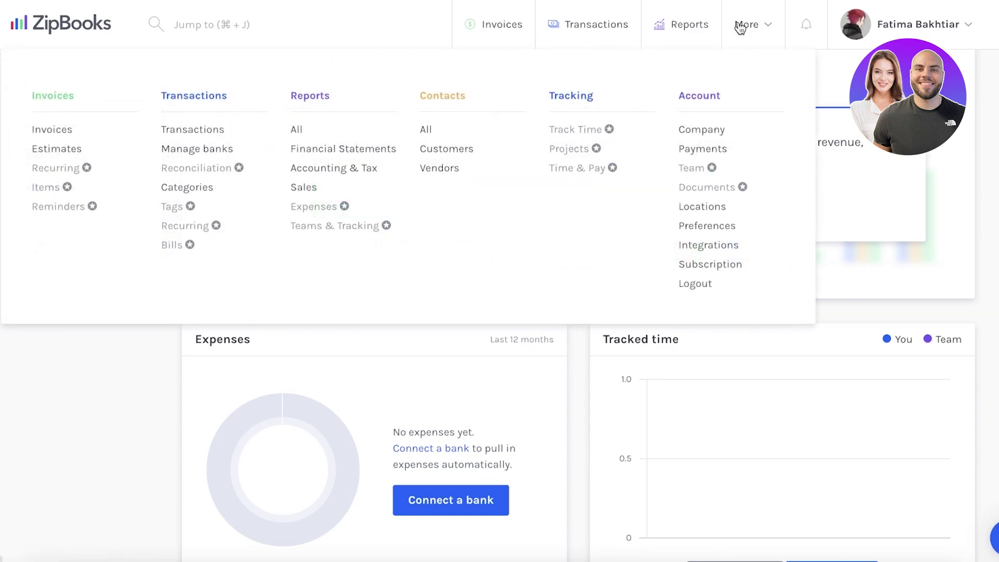
pyautogui.click(862, 36)
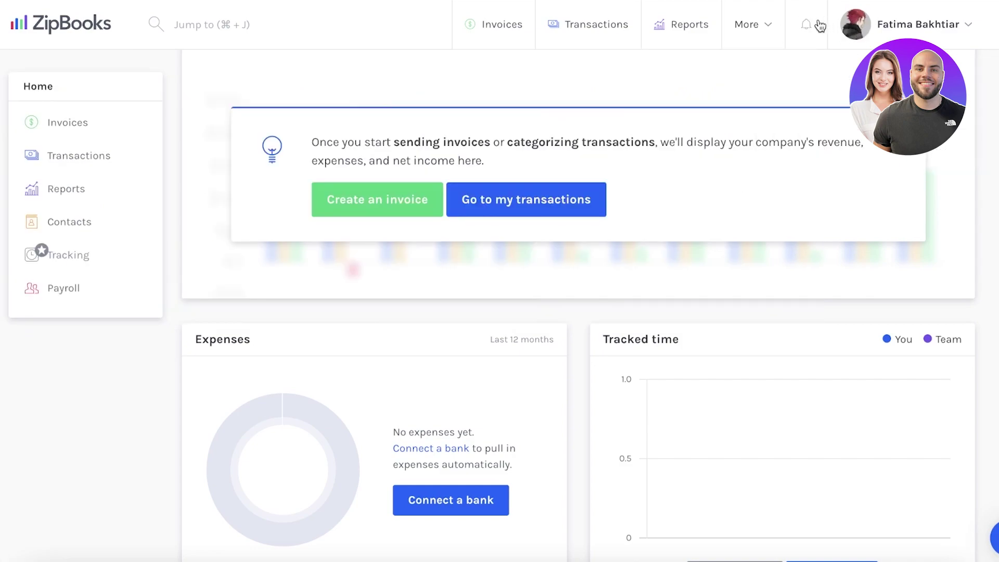
# Add a customer contact using the second saved address suggestion, and check the option for importing contacts
pyautogui.click(743, 41)
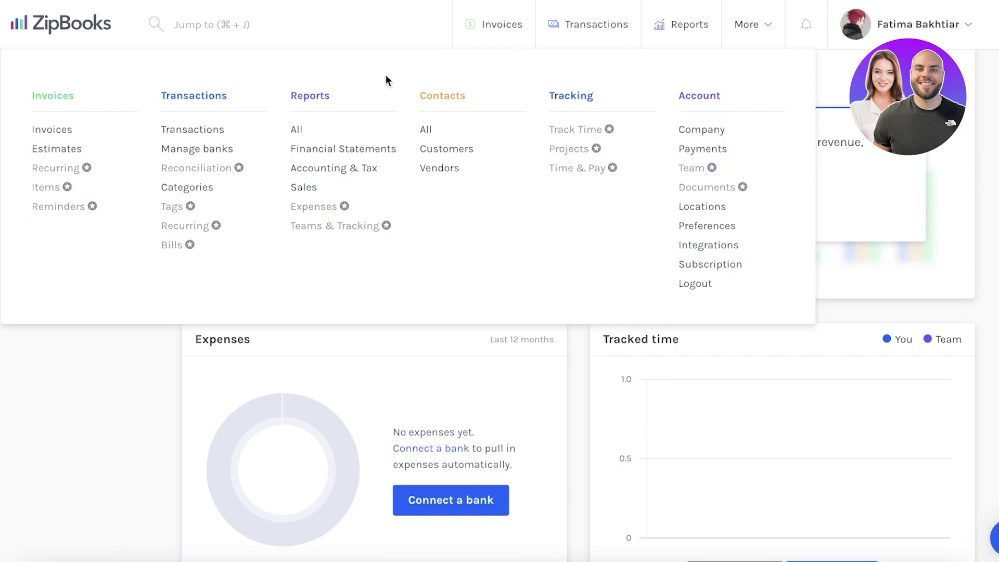
pyautogui.click(430, 149)
pyautogui.click(312, 458)
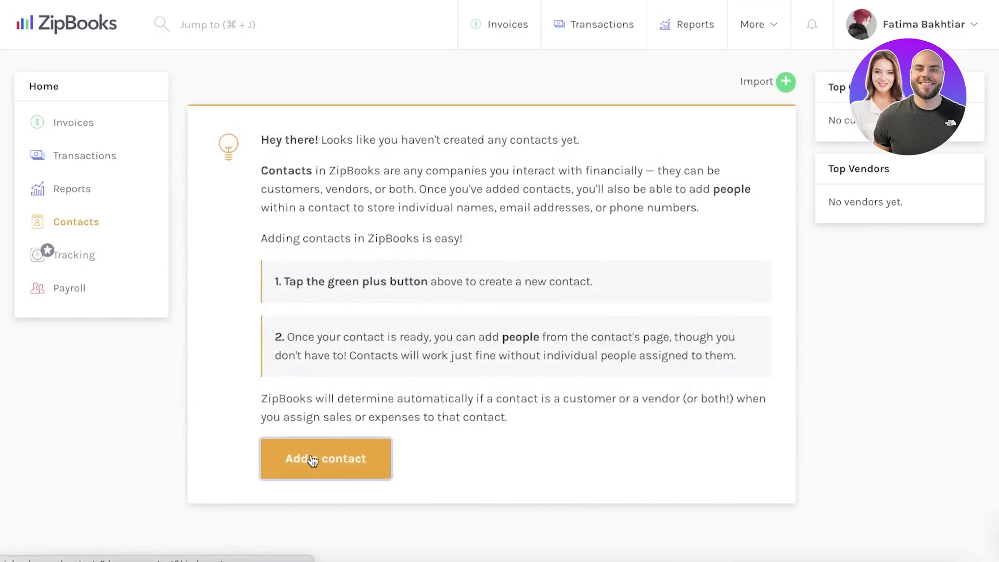
pyautogui.click(688, 93)
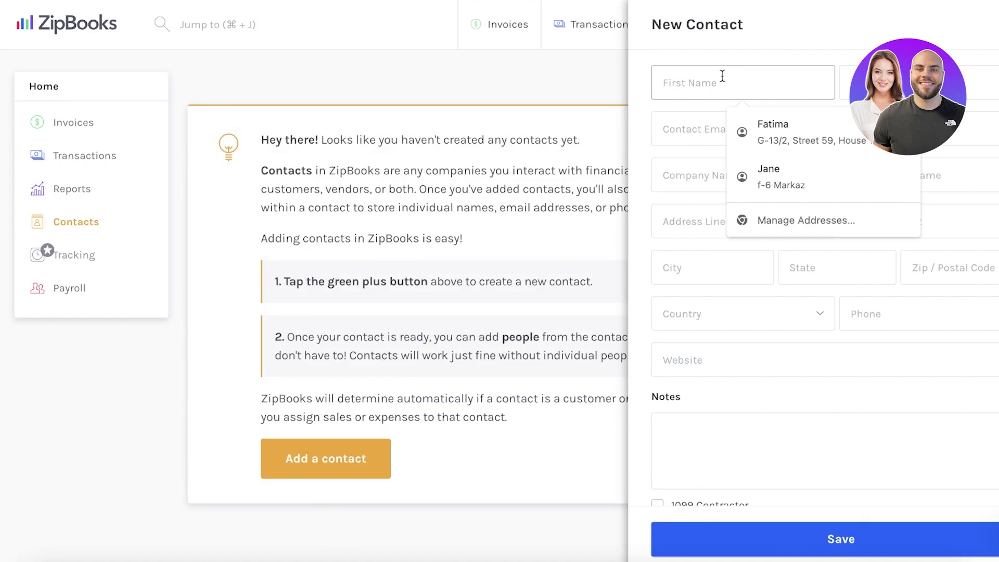
pyautogui.click(744, 188)
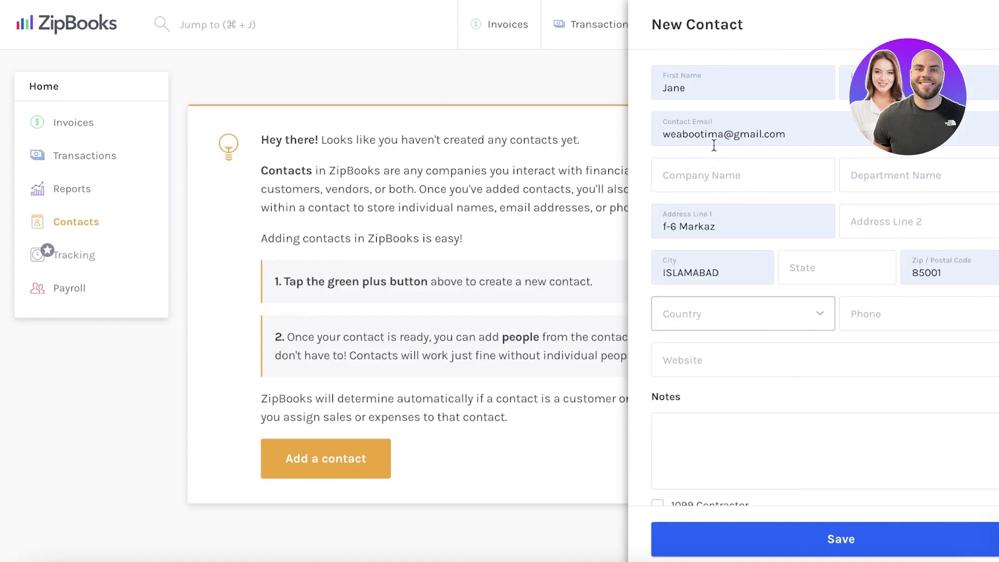
pyautogui.scroll(-1, 718, 395)
pyautogui.click(743, 536)
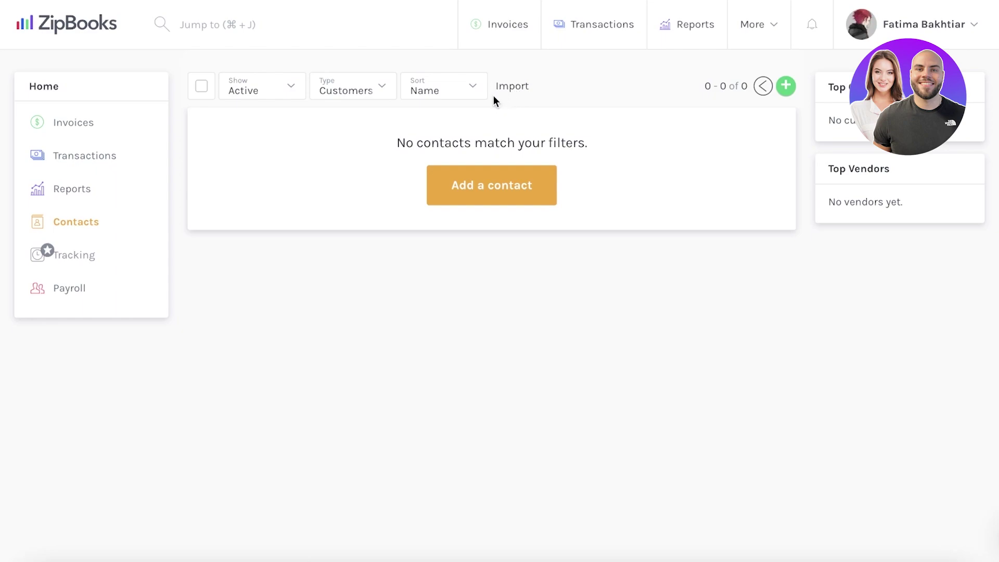
pyautogui.click(509, 89)
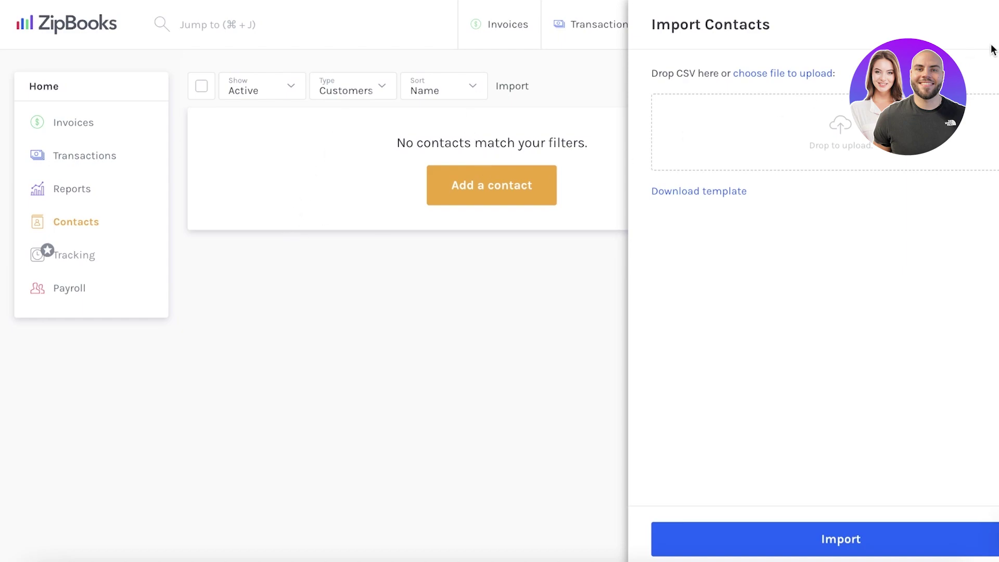
pyautogui.click(946, 48)
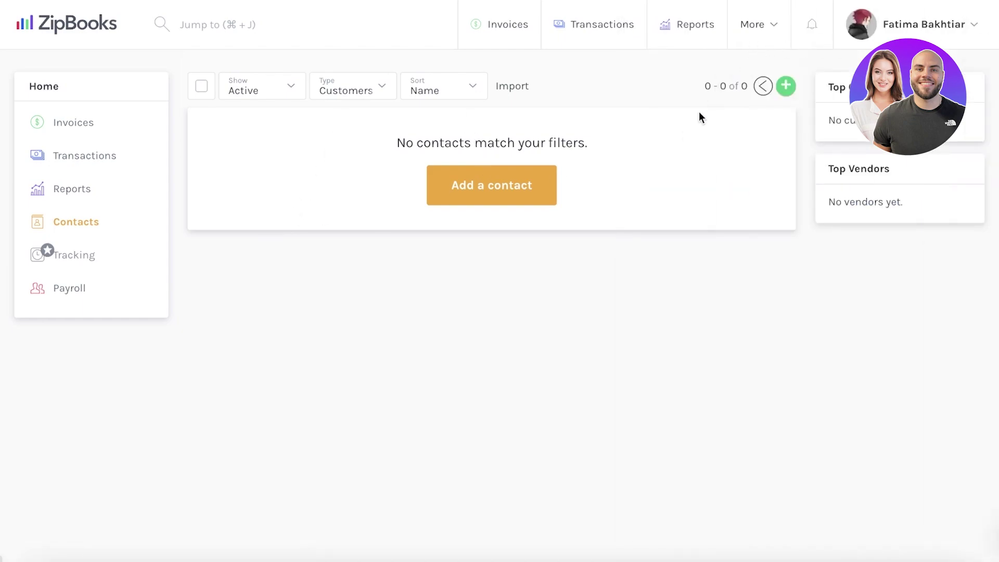
# Add another contact from the vendors list, and decline saving its address in the browser
pyautogui.click(753, 24)
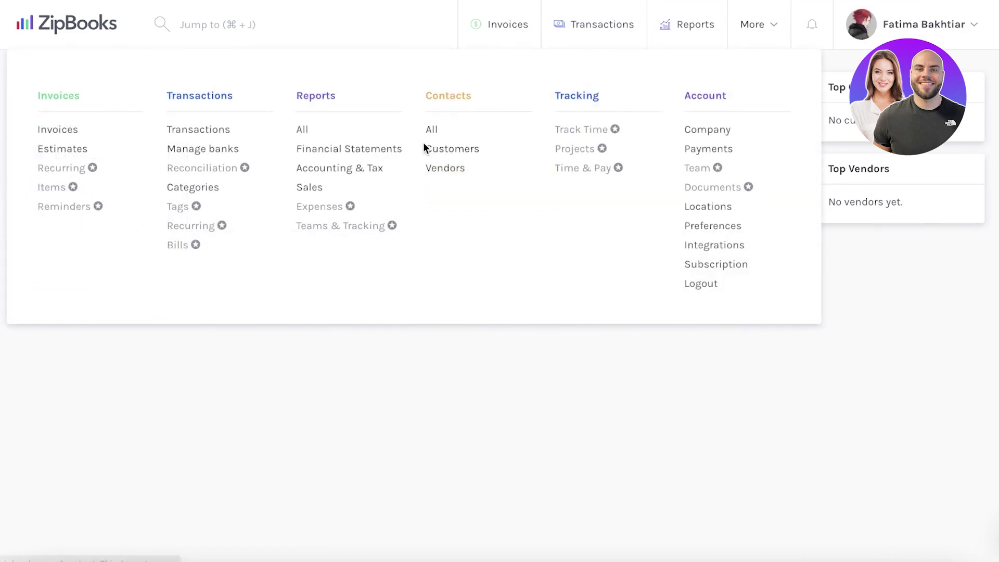
pyautogui.click(442, 167)
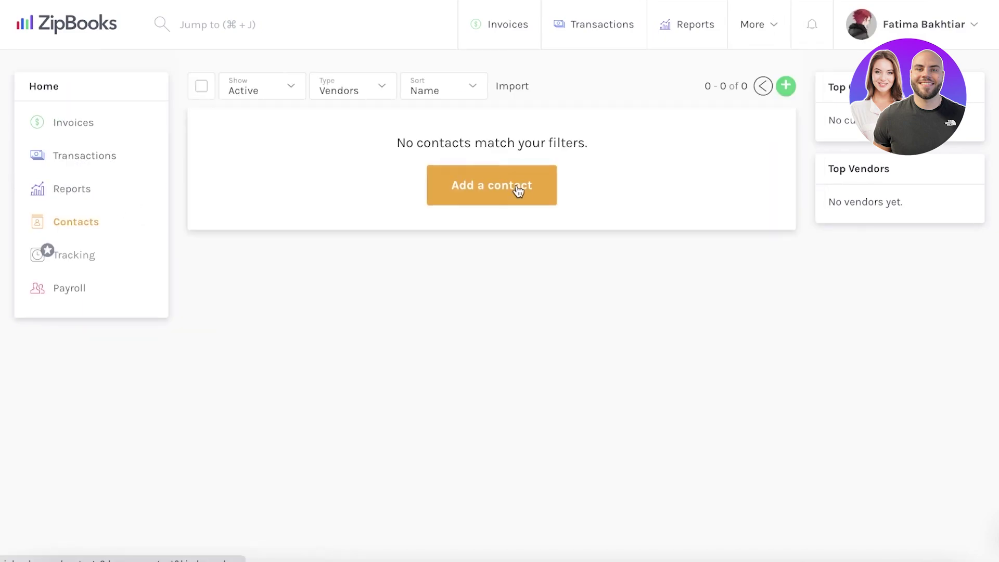
pyautogui.click(518, 189)
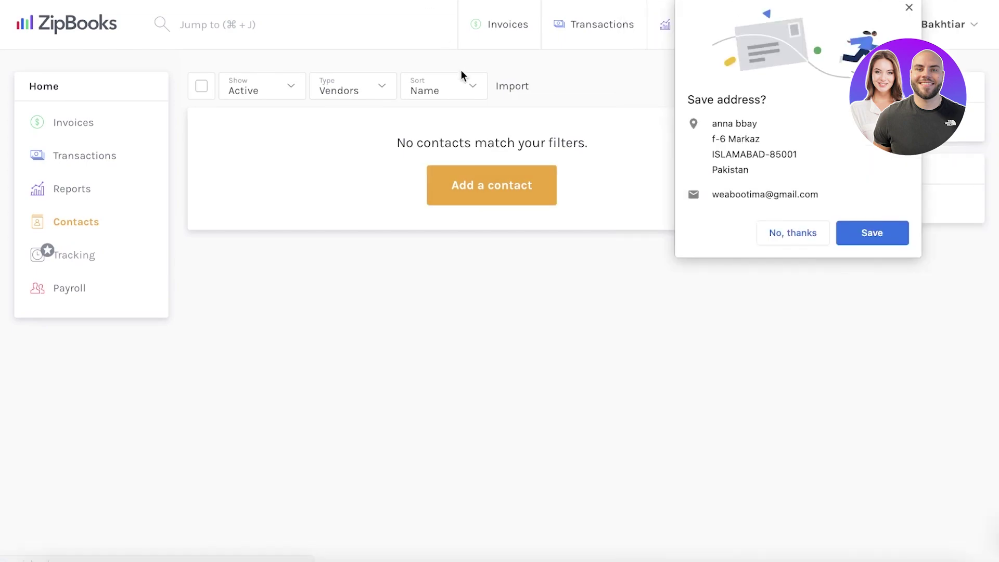
pyautogui.click(815, 225)
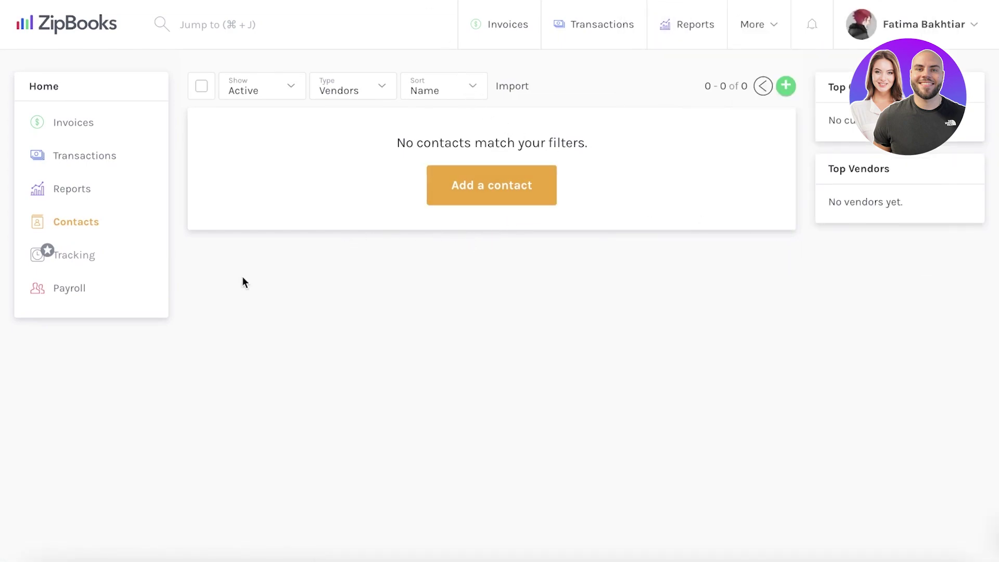
# Look at the Reports and Payroll pages, and return to the contacts list
pyautogui.click(99, 190)
pyautogui.click(48, 93)
pyautogui.click(50, 294)
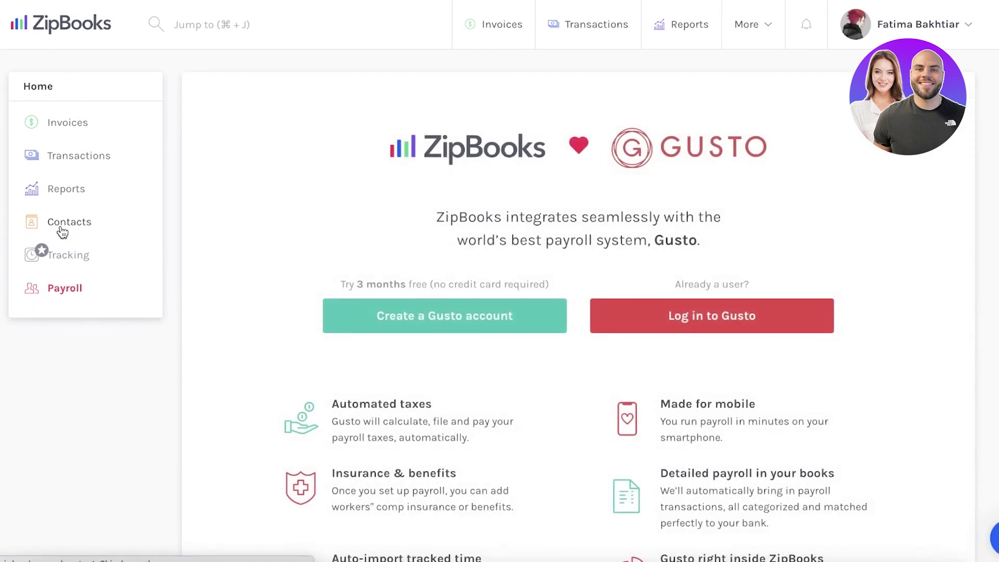
pyautogui.click(63, 229)
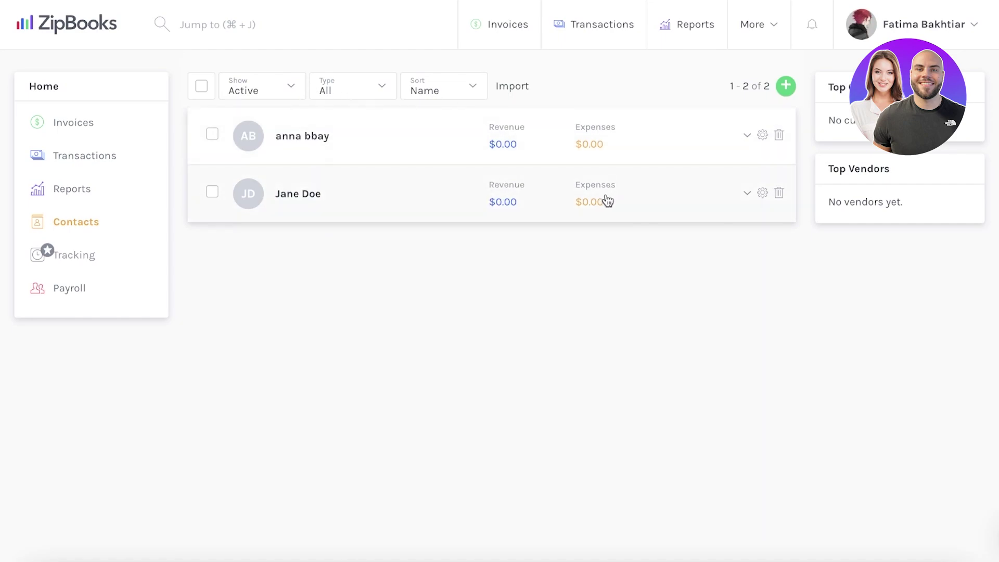
# View the contacts' sort options and filter the list by Customers and by Vendors, ending with the type set to All
pyautogui.click(415, 97)
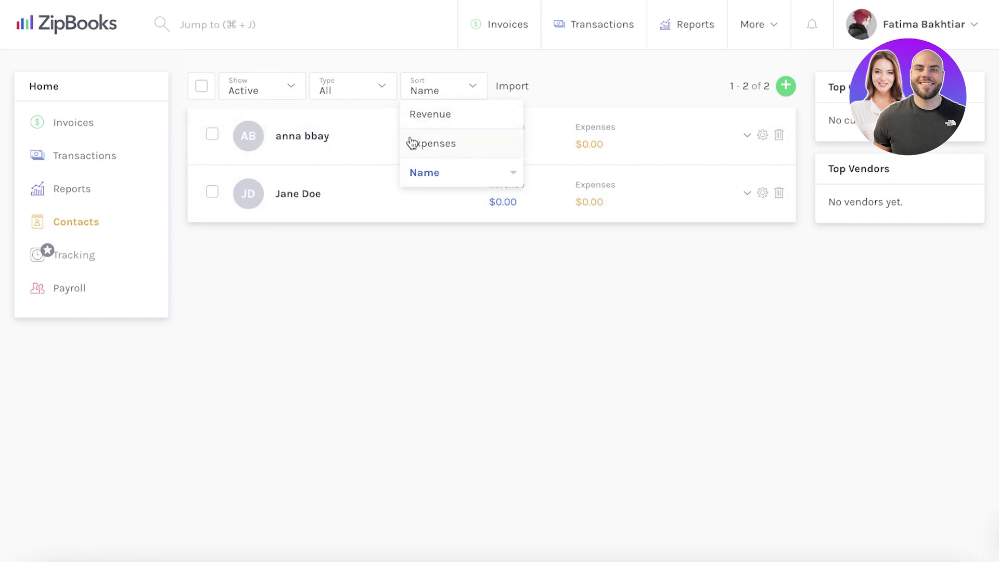
pyautogui.click(361, 92)
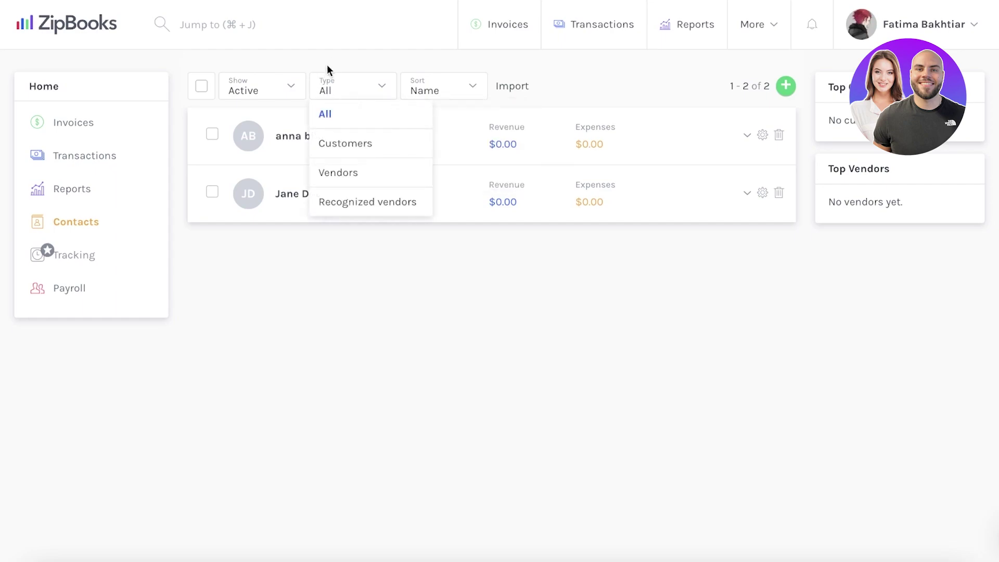
pyautogui.click(320, 148)
pyautogui.click(338, 99)
pyautogui.click(336, 170)
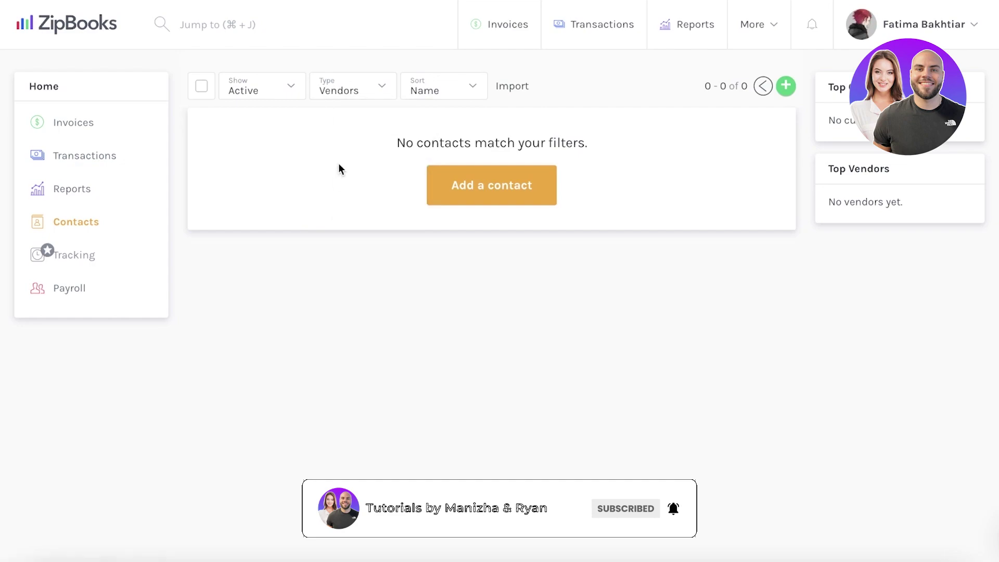
pyautogui.click(363, 96)
pyautogui.click(345, 112)
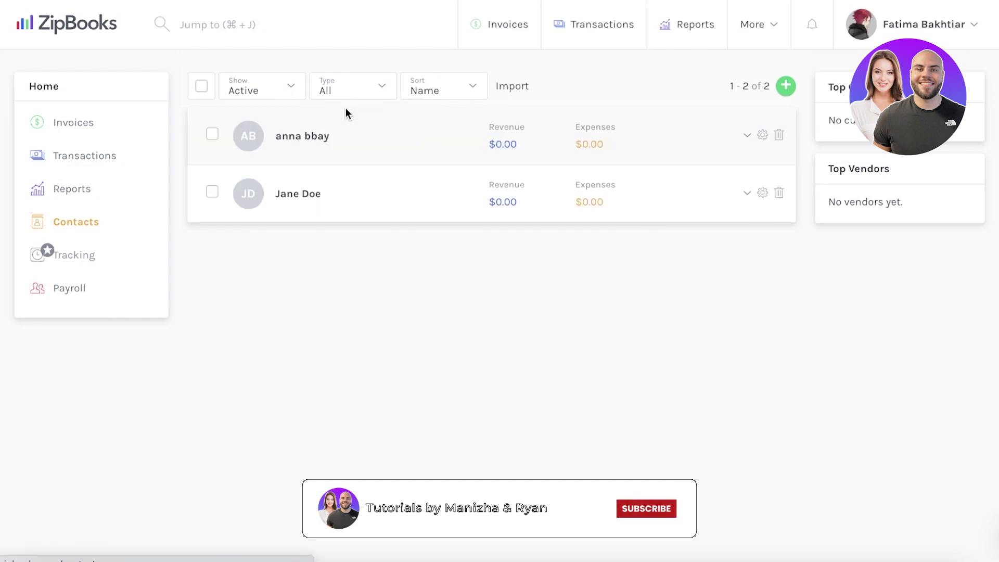
# Edit the first listed contact to mark it as a 1099 Contractor, and save the changes
pyautogui.click(317, 137)
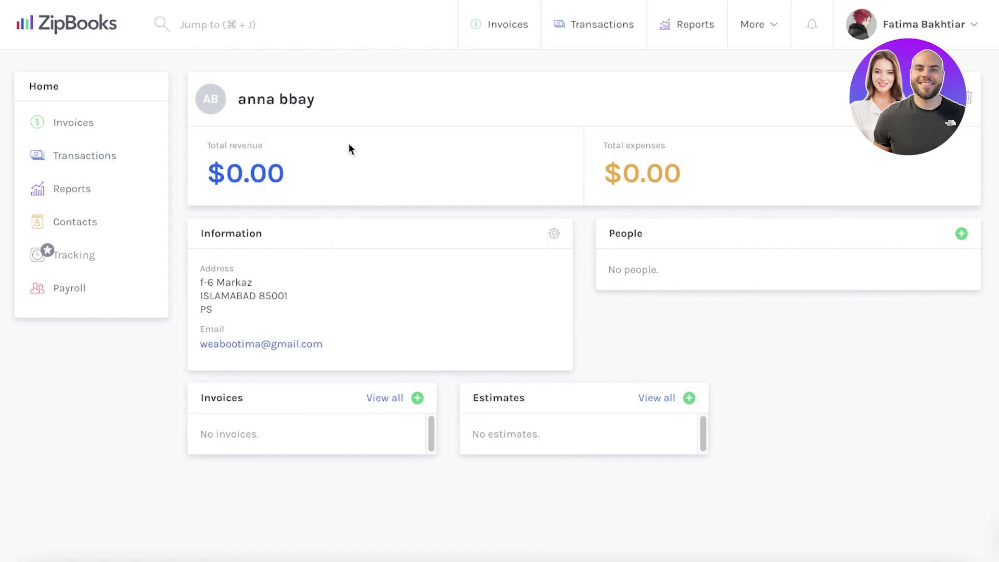
pyautogui.click(953, 97)
pyautogui.scroll(-1, 854, 205)
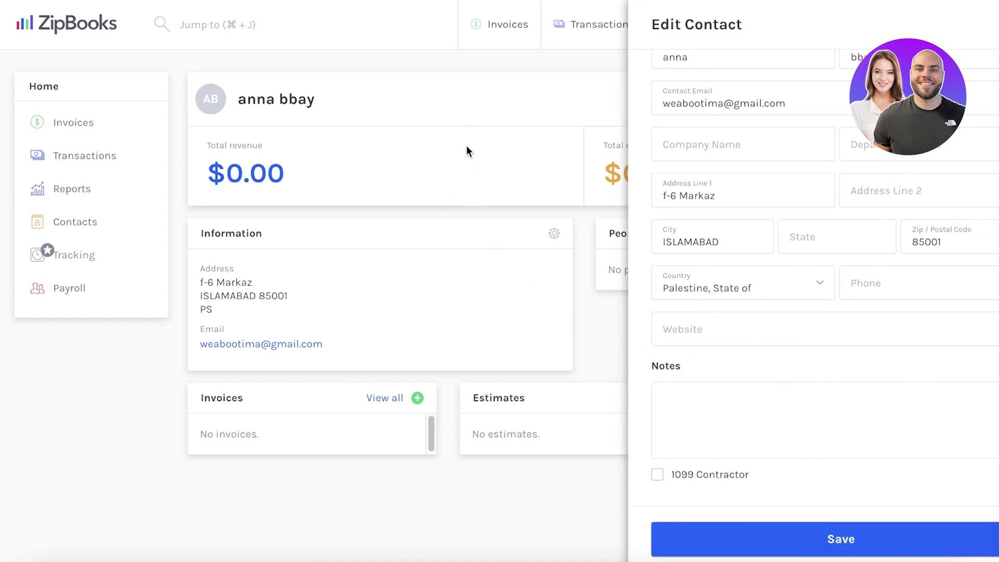
pyautogui.click(686, 476)
pyautogui.click(750, 529)
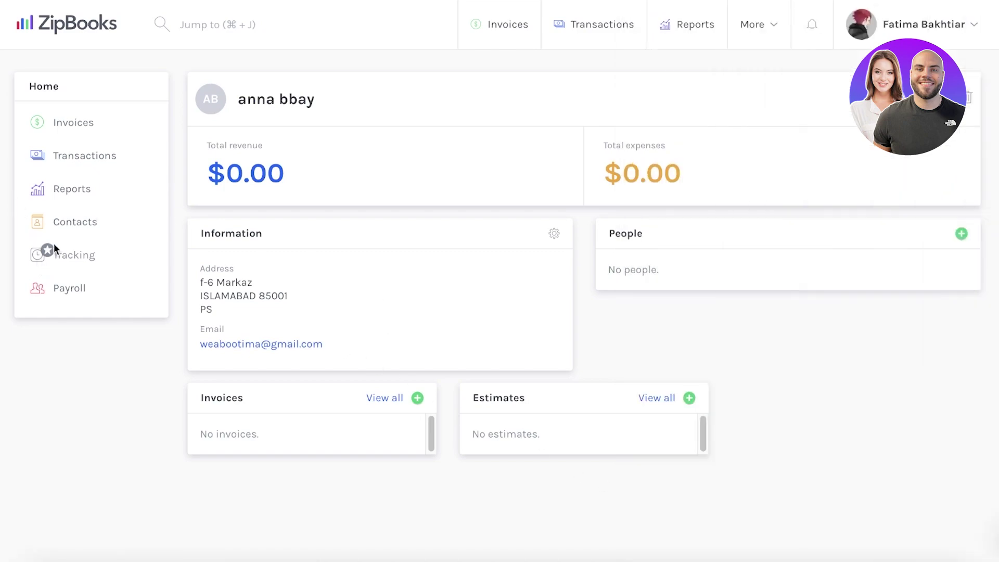
# Recheck the contacts list under the Vendors and Customers types, and return it to All
pyautogui.click(49, 225)
pyautogui.click(344, 97)
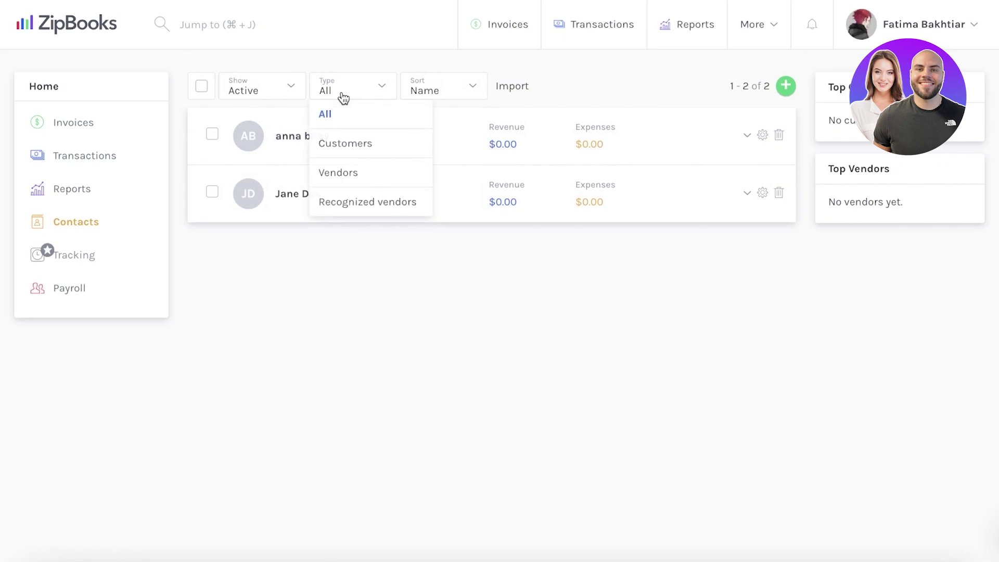
pyautogui.click(346, 173)
pyautogui.click(344, 90)
pyautogui.click(345, 145)
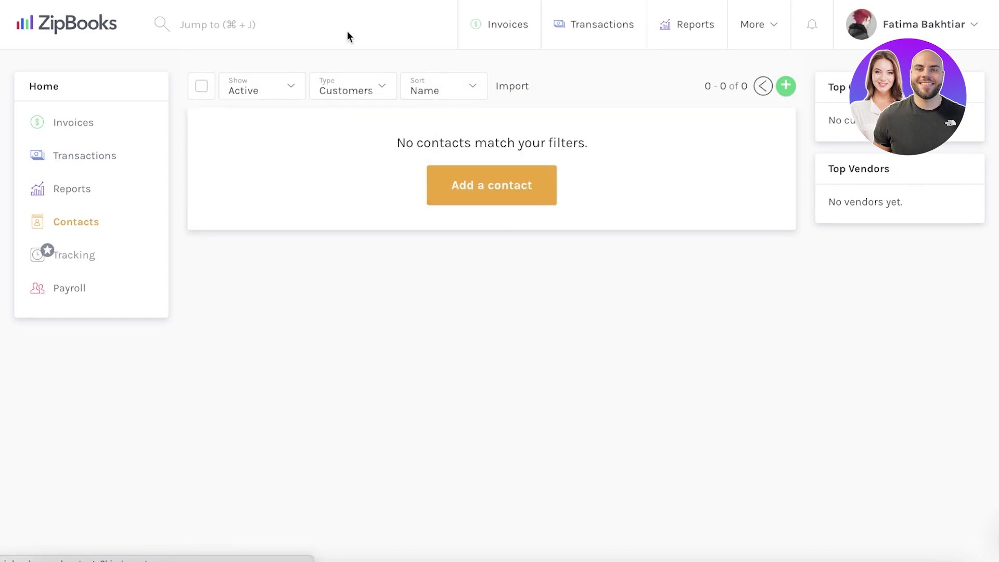
pyautogui.click(363, 96)
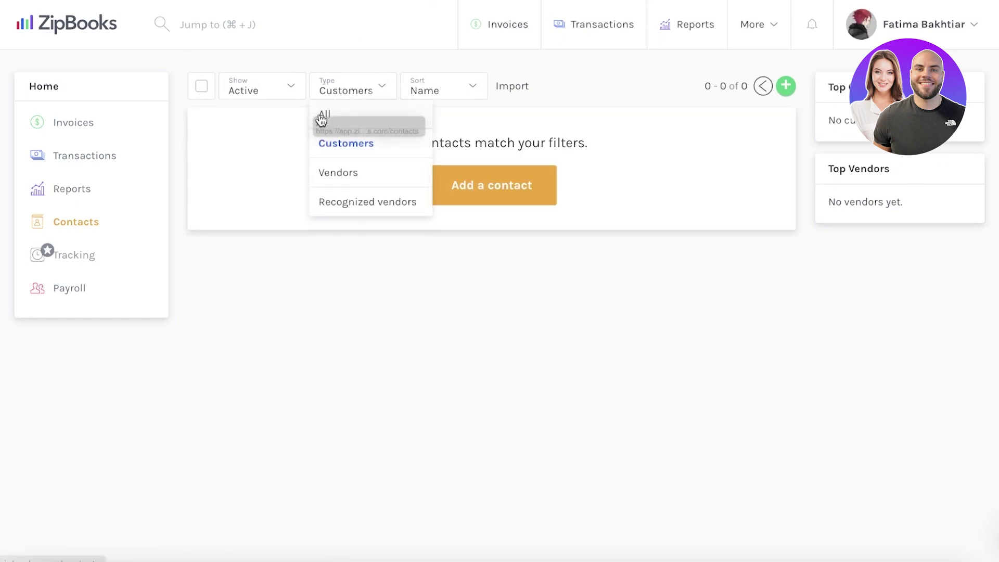
pyautogui.click(359, 111)
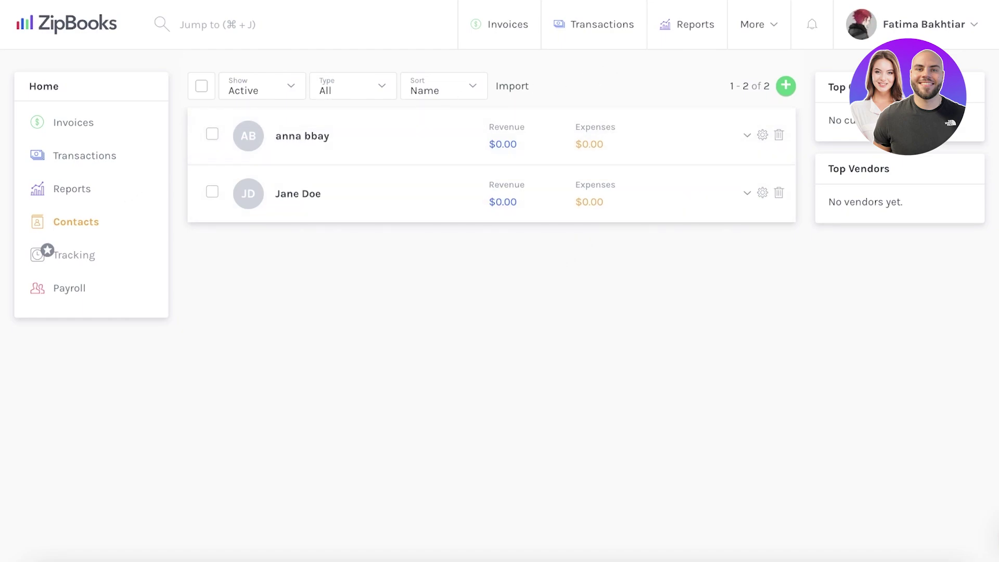
# Start a new invoice from the Invoices section
pyautogui.click(749, 23)
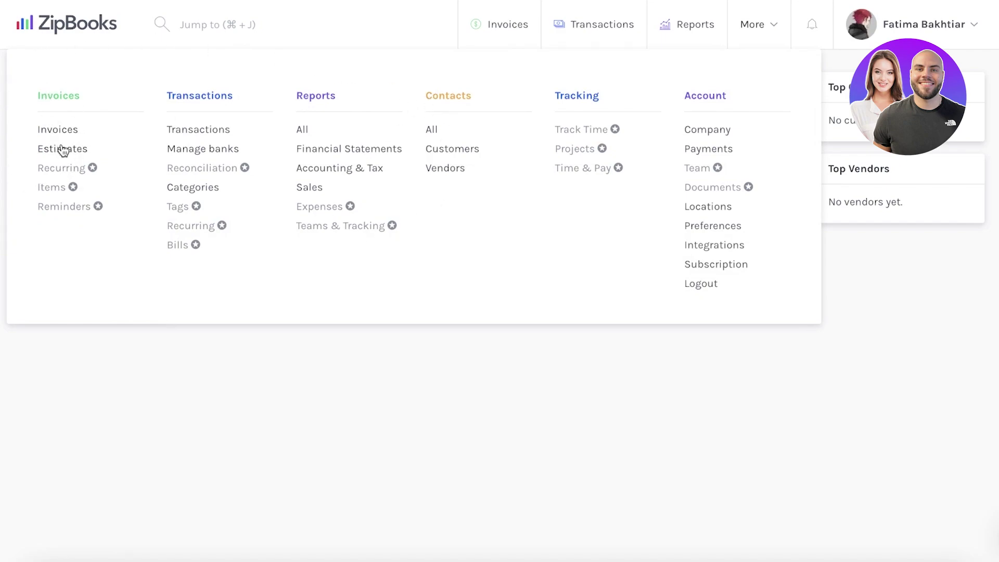
pyautogui.click(292, 421)
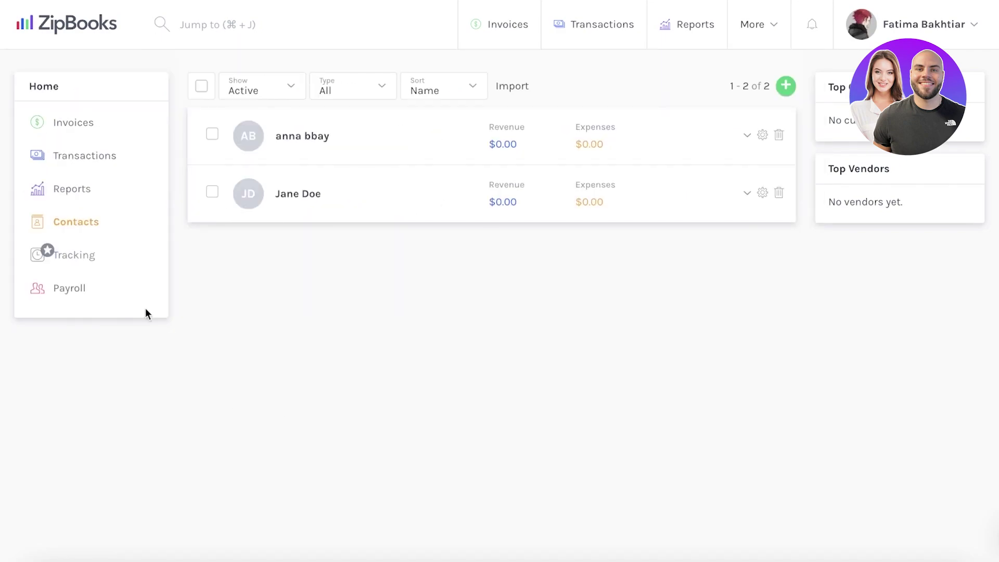
pyautogui.click(48, 124)
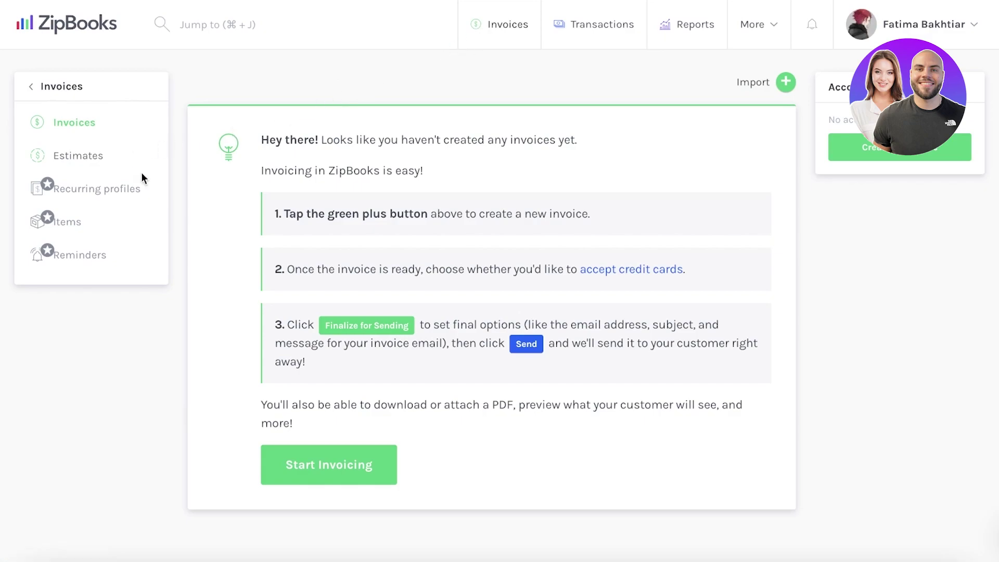
pyautogui.click(310, 464)
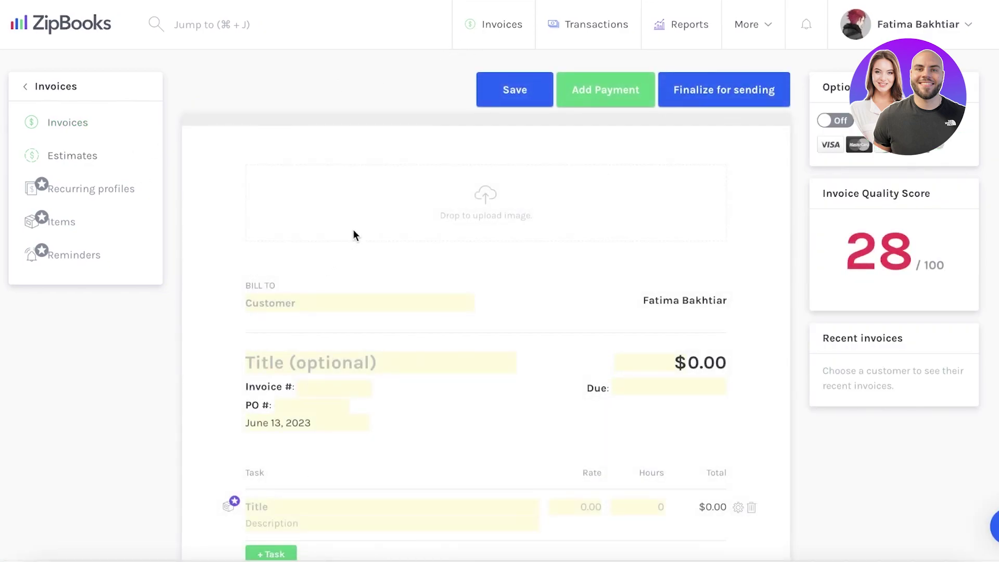
# Bill the invoice to the first listed customer and title it "Thank-you for your Purchase!"
pyautogui.scroll(-3, 354, 229)
pyautogui.scroll(3, 359, 166)
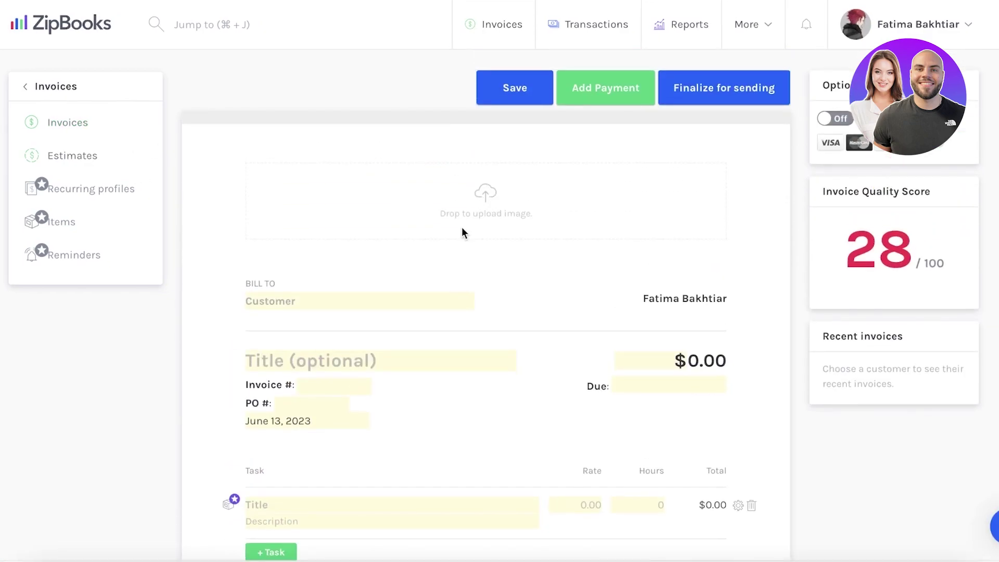
pyautogui.scroll(-1, 462, 224)
pyautogui.click(279, 255)
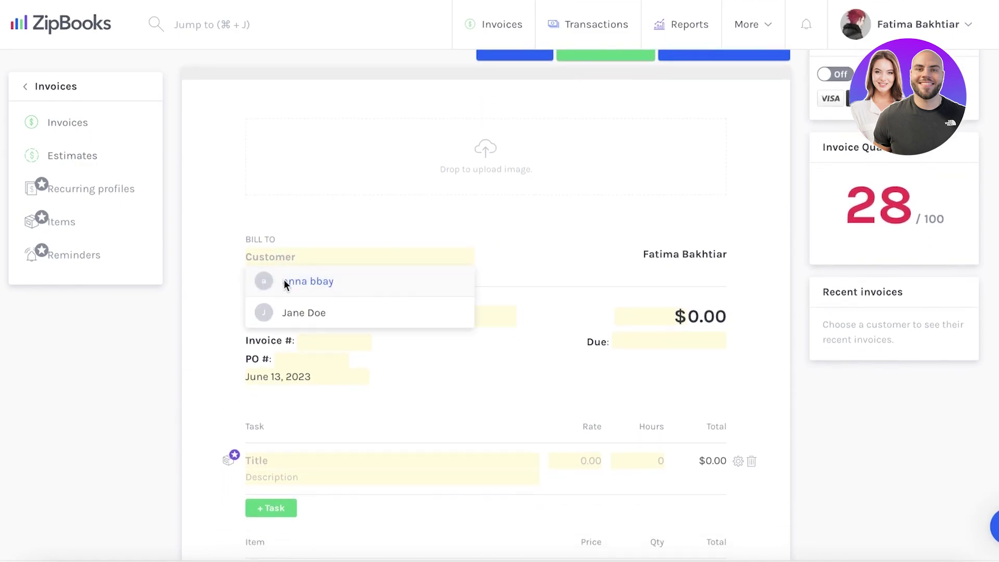
pyautogui.click(285, 282)
pyautogui.scroll(-1, 287, 286)
pyautogui.click(291, 303)
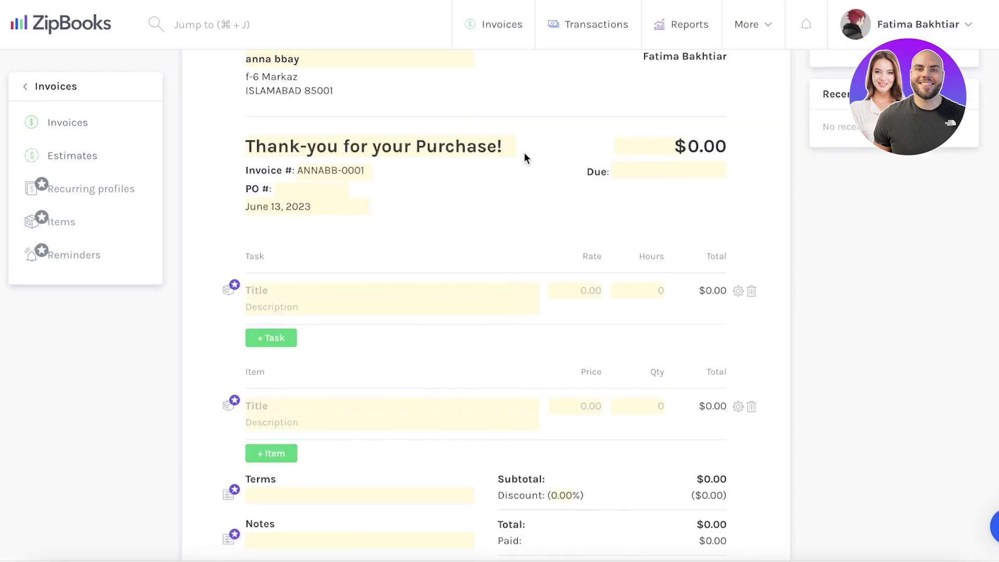
# Set the invoice's due date to June 15, 2023
pyautogui.click(255, 207)
pyautogui.click(699, 146)
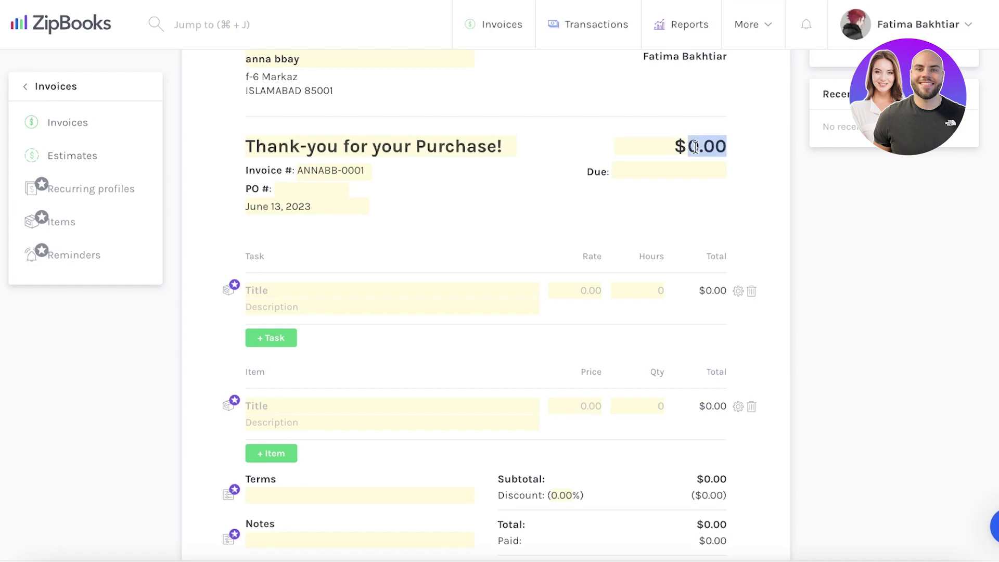
pyautogui.press('Tab')
pyautogui.click(782, 327)
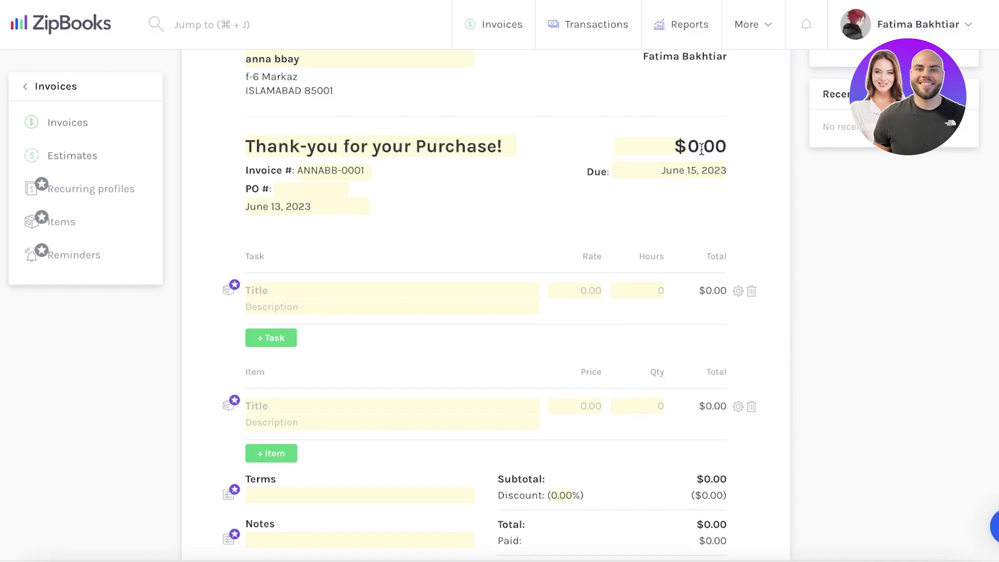
# Try to insert a saved item into the invoice's first task line
pyautogui.scroll(-1, 322, 219)
pyautogui.click(323, 220)
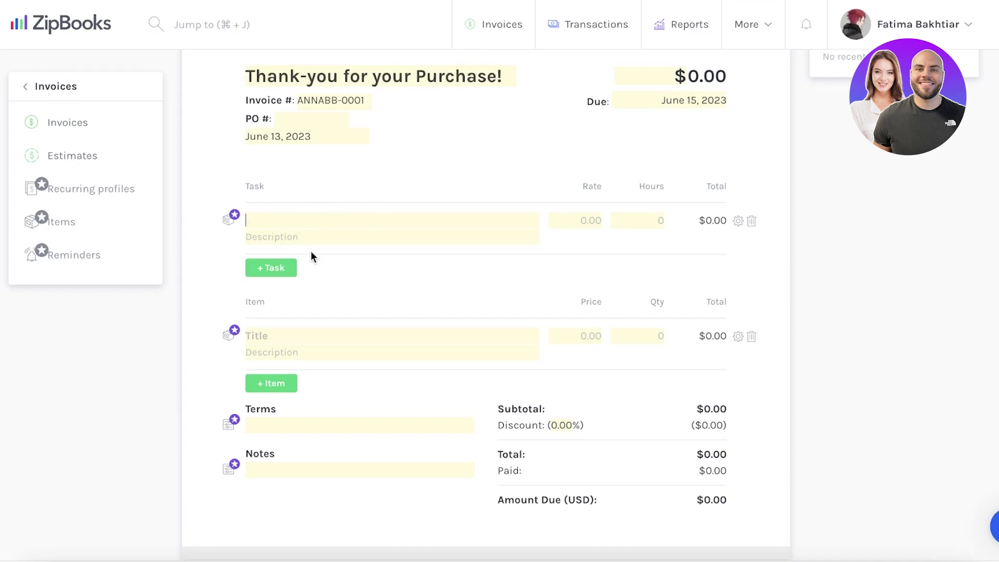
pyautogui.click(230, 215)
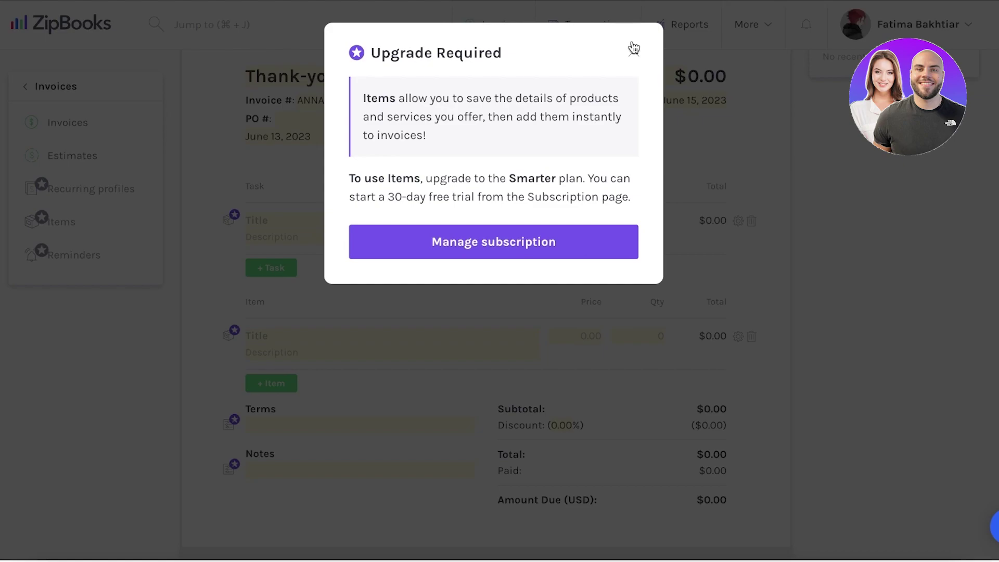
# Fill in the invoice's first task line as "IT system Upgrade." with a rate of 30 and 3 hours
pyautogui.click(634, 48)
pyautogui.click(292, 222)
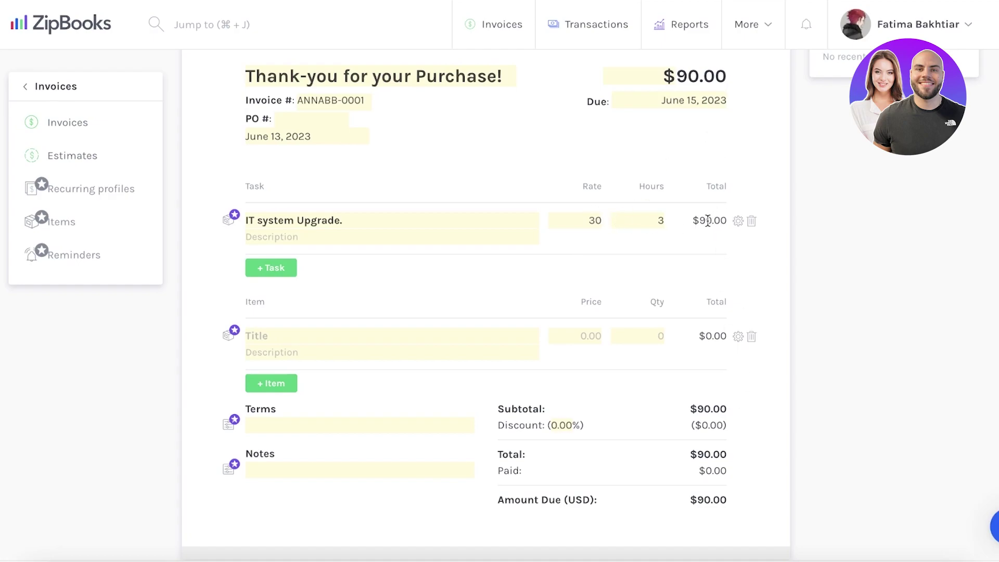
pyautogui.scroll(3, 677, 156)
pyautogui.scroll(-1, 624, 223)
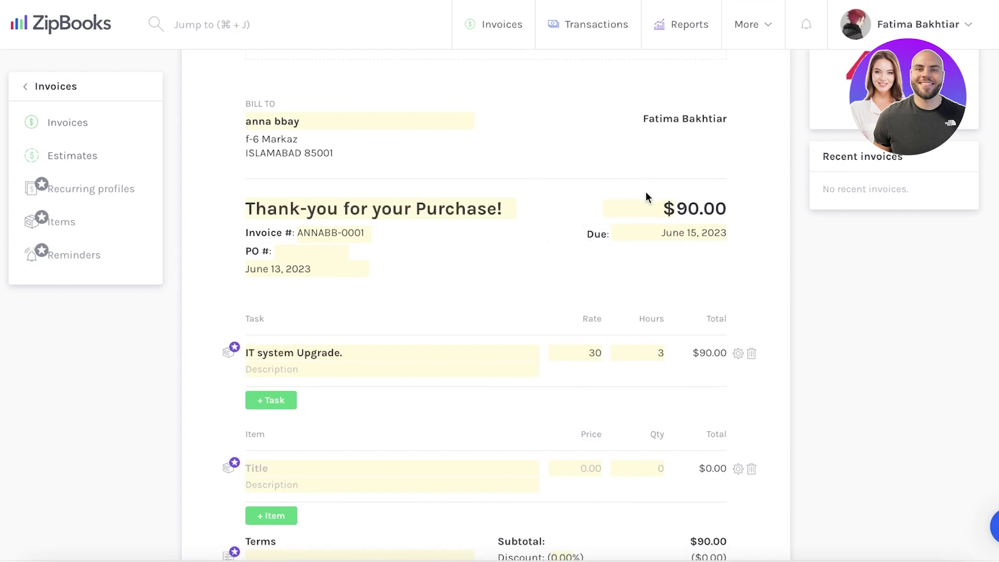
# Add two more blank item lines and one blank task line to the invoice
pyautogui.scroll(-3, 646, 193)
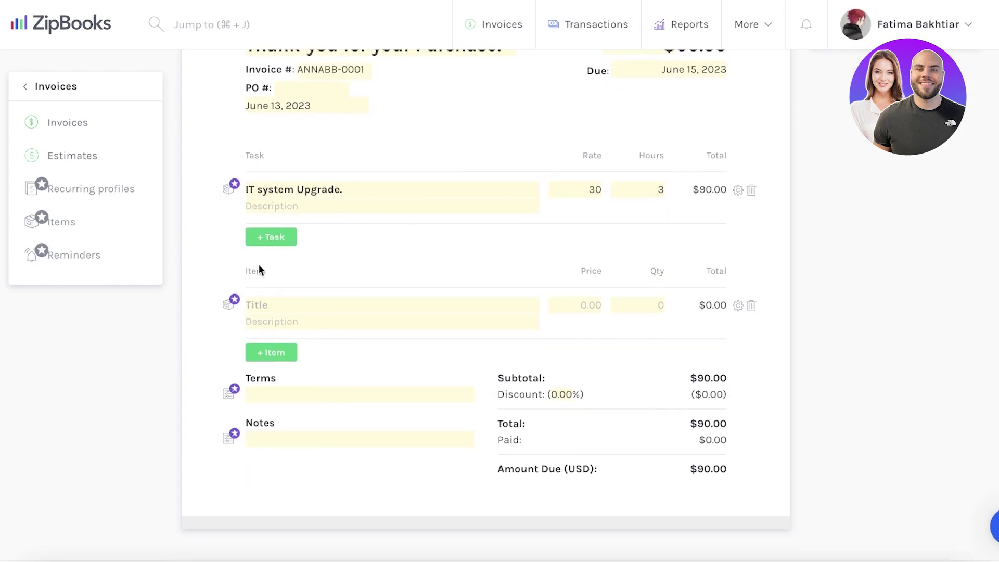
pyautogui.click(259, 351)
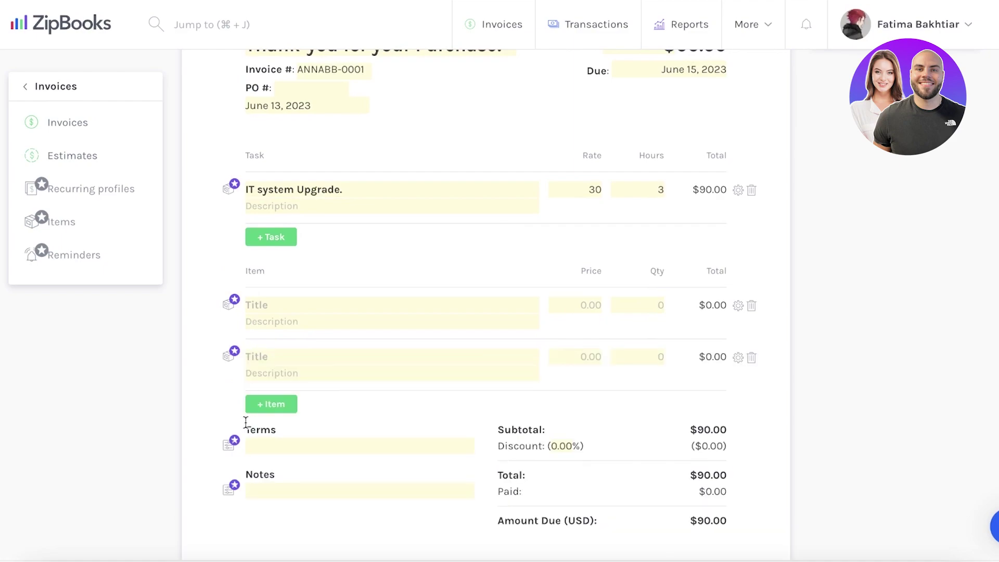
pyautogui.click(250, 405)
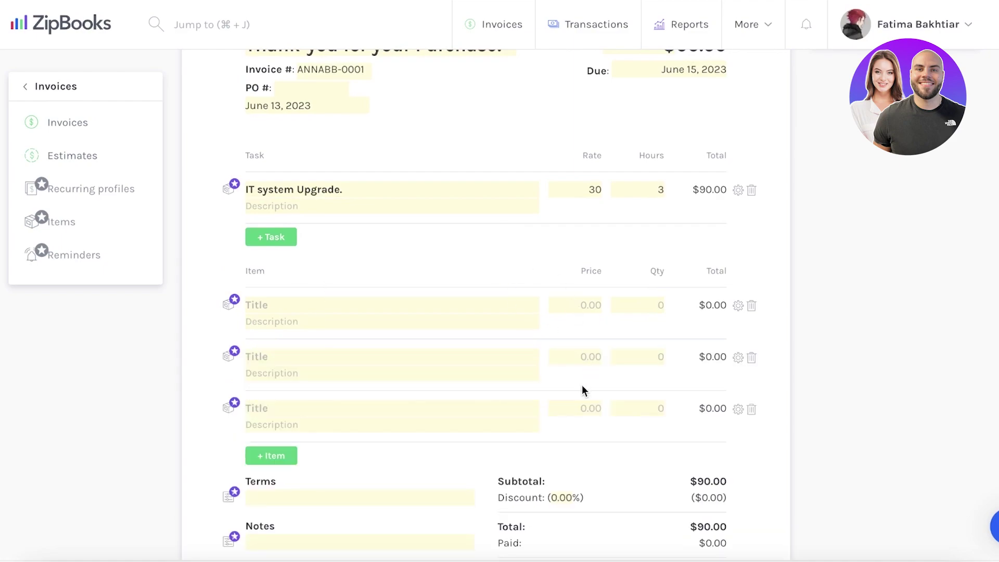
pyautogui.click(281, 238)
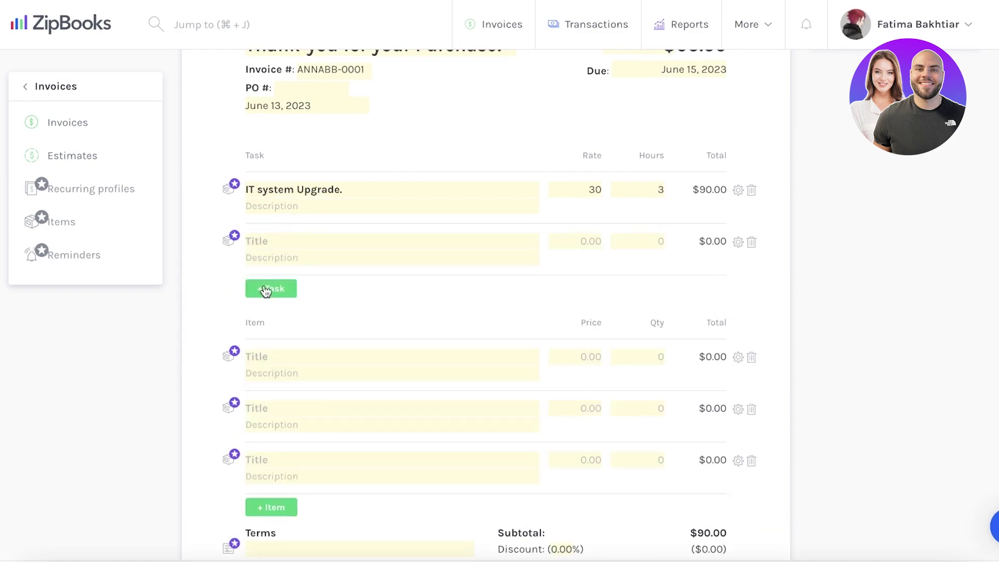
# Delete all three blank item lines from the invoice
pyautogui.scroll(-3, 250, 333)
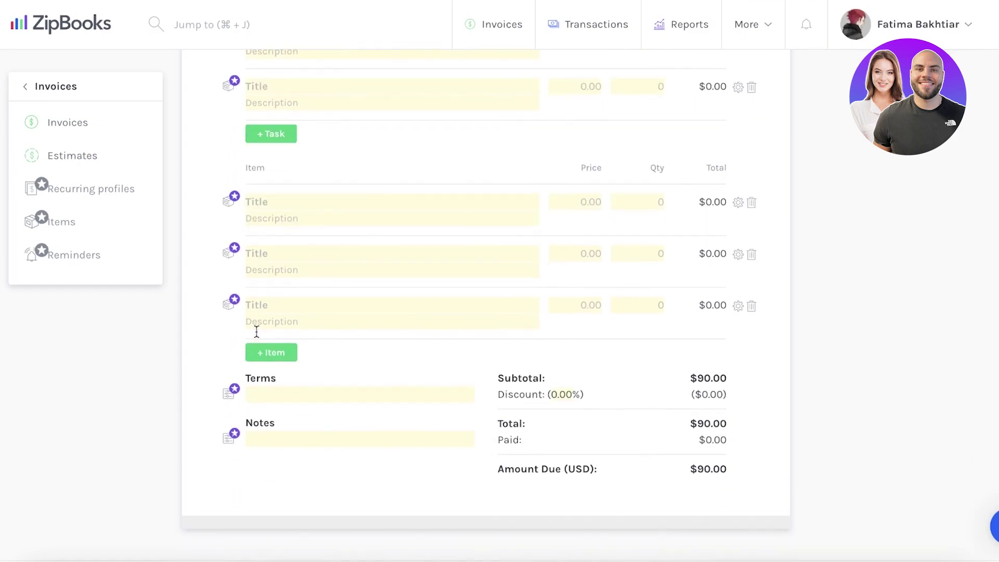
pyautogui.click(751, 306)
pyautogui.click(751, 306)
pyautogui.click(751, 305)
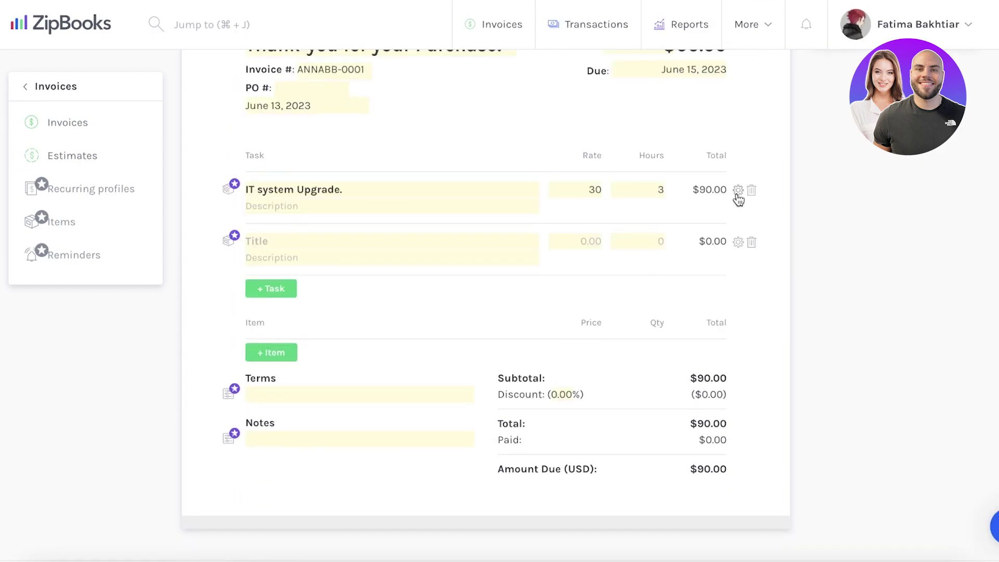
# Look through the "IT system Upgrade." task's line item options, including applying taxes to the entire invoice
pyautogui.click(737, 192)
pyautogui.click(439, 214)
pyautogui.click(738, 191)
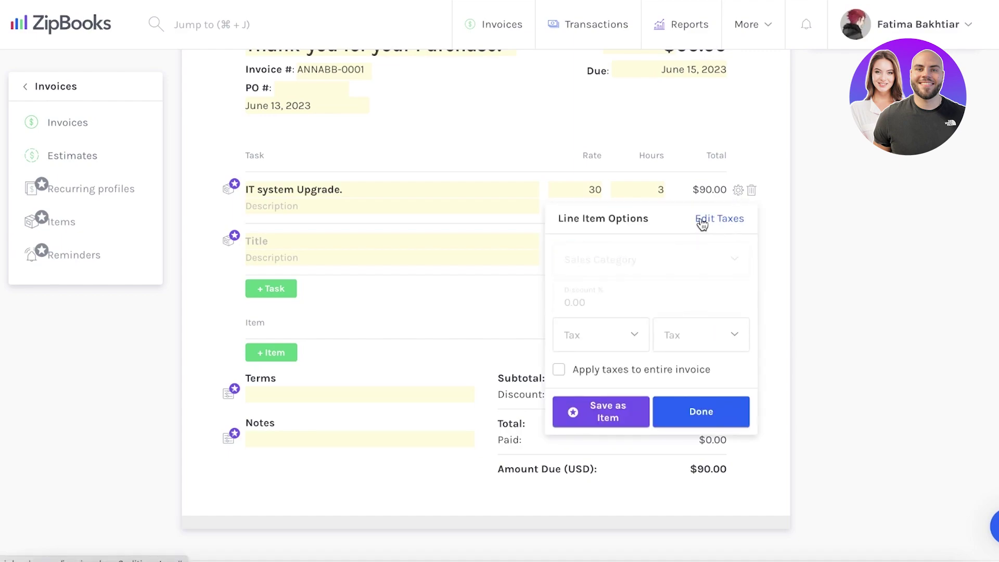
pyautogui.click(631, 370)
pyautogui.click(631, 373)
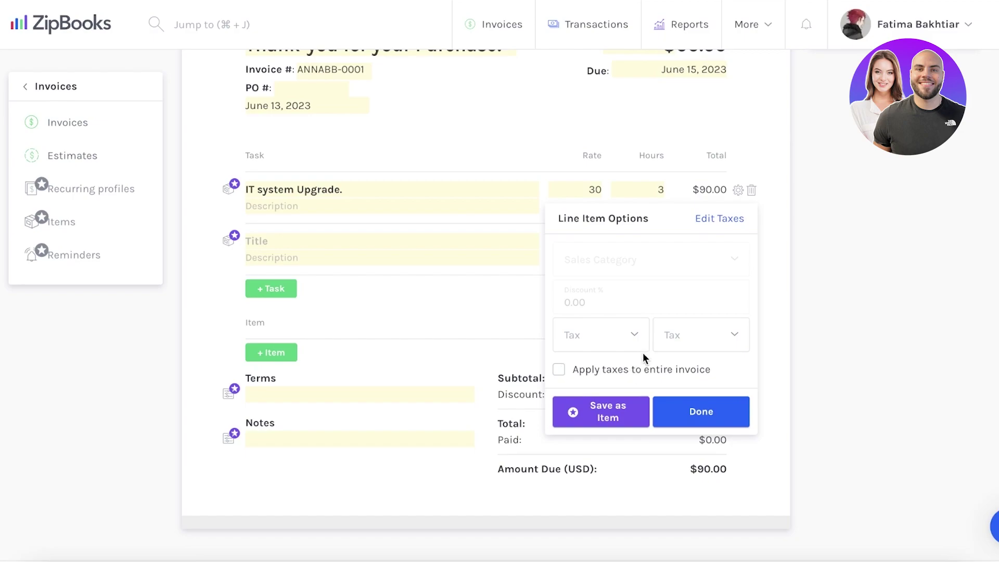
pyautogui.click(759, 240)
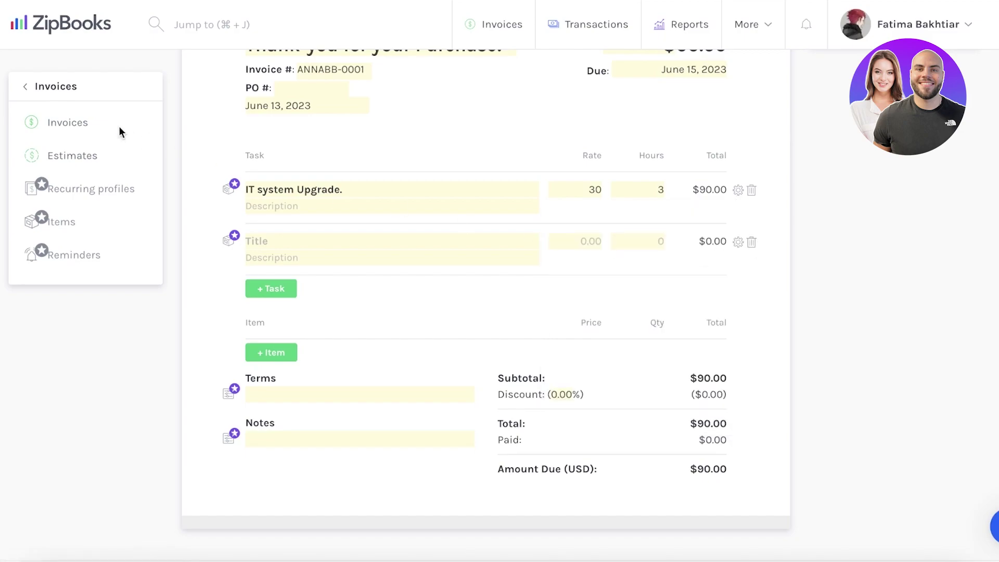
# Try to submit the completed invoice
pyautogui.scroll(5, 461, 123)
pyautogui.scroll(-5, 489, 191)
pyautogui.scroll(5, 588, 108)
pyautogui.click(590, 96)
pyautogui.tripleClick(510, 193)
pyautogui.scroll(-2, 614, 270)
pyautogui.click(300, 129)
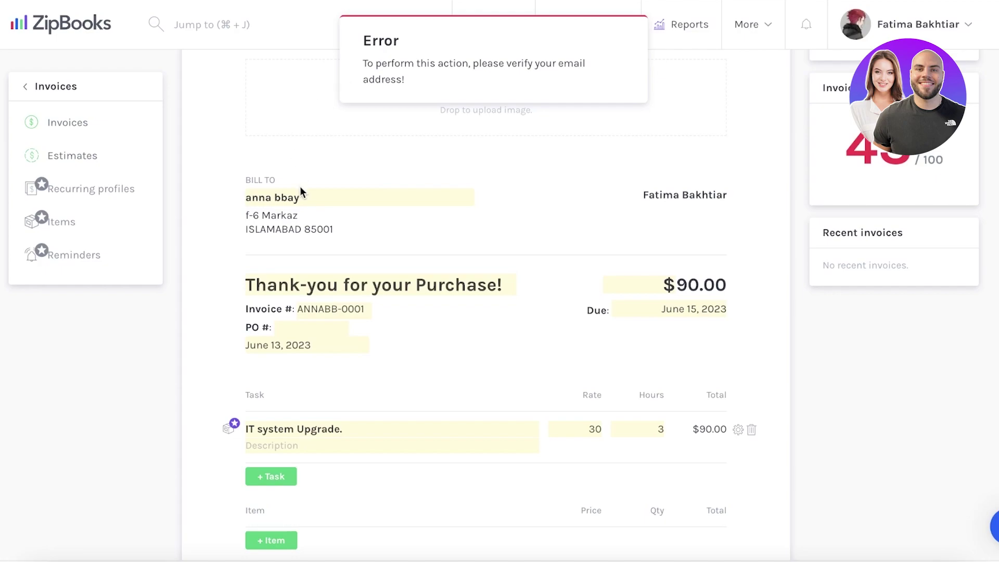
# Review the invoice's customer choices, payment option, quality score, line items, totals and terms
pyautogui.click(284, 195)
pyautogui.scroll(2, 597, 179)
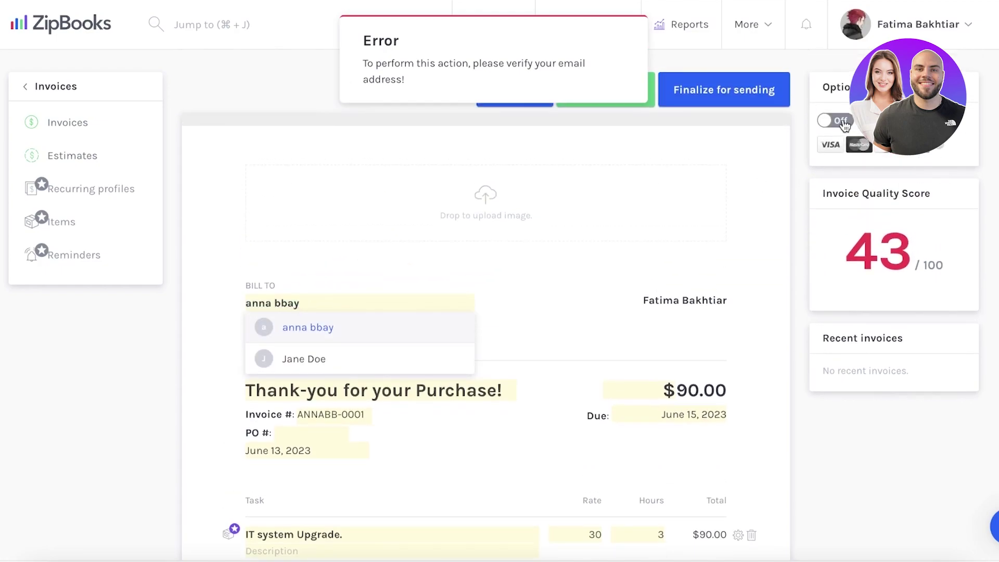
pyautogui.scroll(-4, 813, 132)
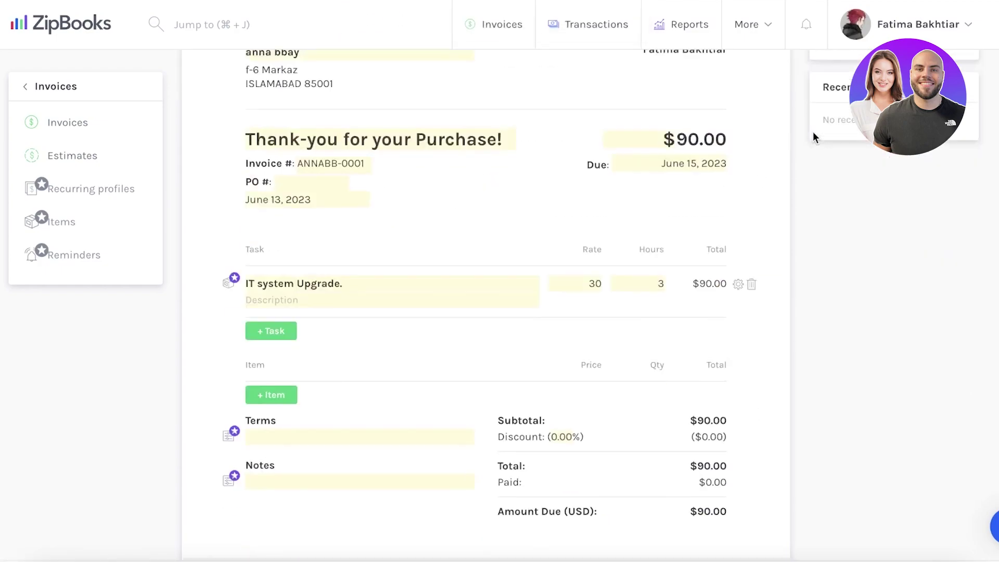
pyautogui.scroll(4, 813, 132)
pyautogui.scroll(-5, 593, 184)
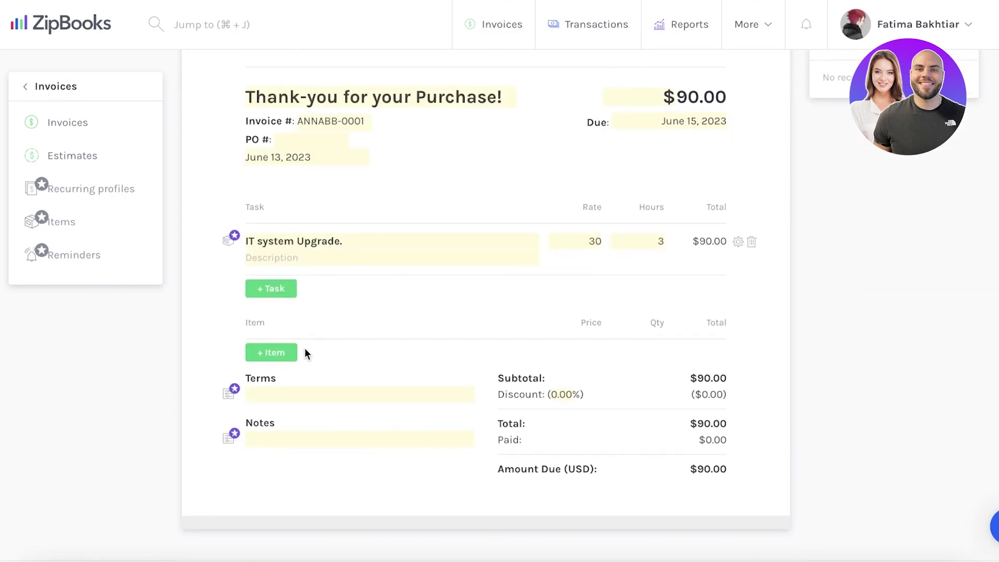
pyautogui.click(286, 394)
# Leave the invoice without saving the remaining changes and start a new estimate from the Estimates section
pyautogui.click(52, 161)
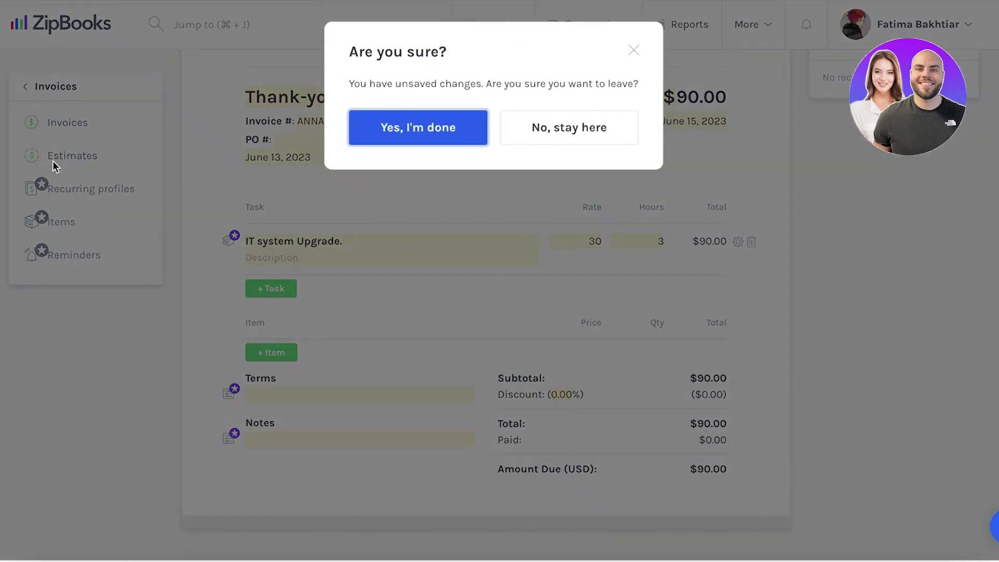
pyautogui.click(395, 138)
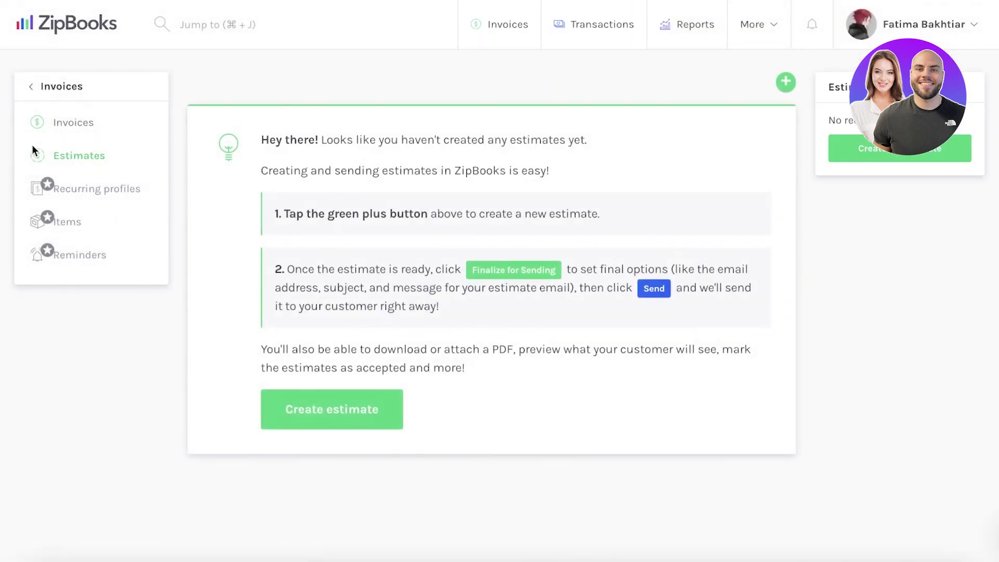
pyautogui.click(333, 416)
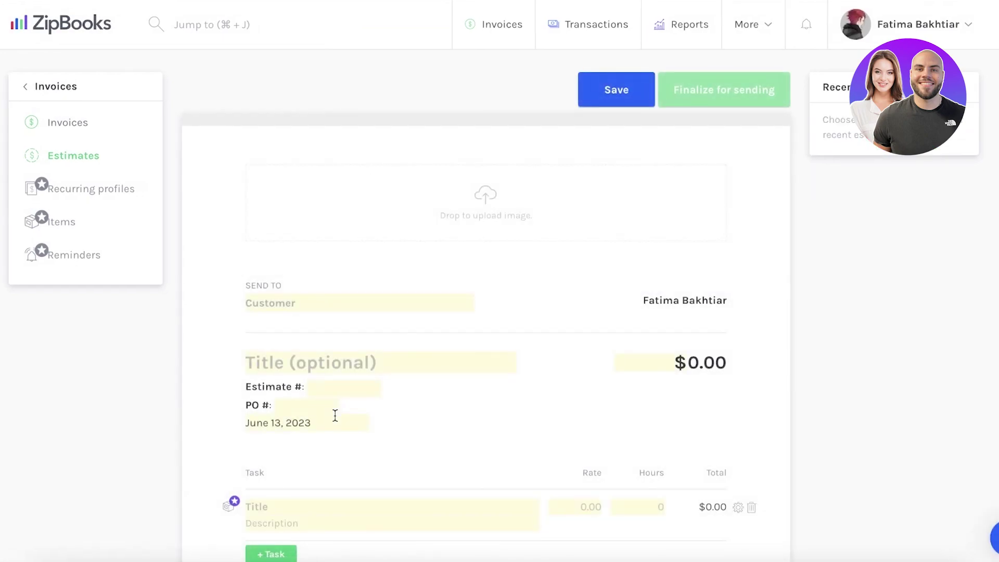
pyautogui.scroll(-5, 318, 268)
pyautogui.scroll(5, 410, 337)
# Try to connect a bank account from the Transactions section and dismiss the email verification request
pyautogui.click(29, 89)
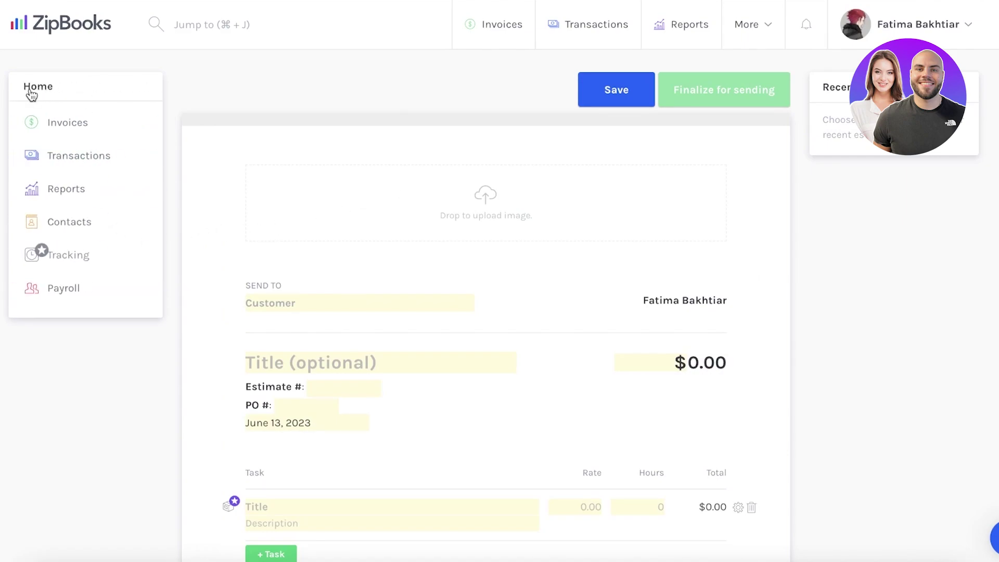
pyautogui.click(49, 159)
pyautogui.click(428, 130)
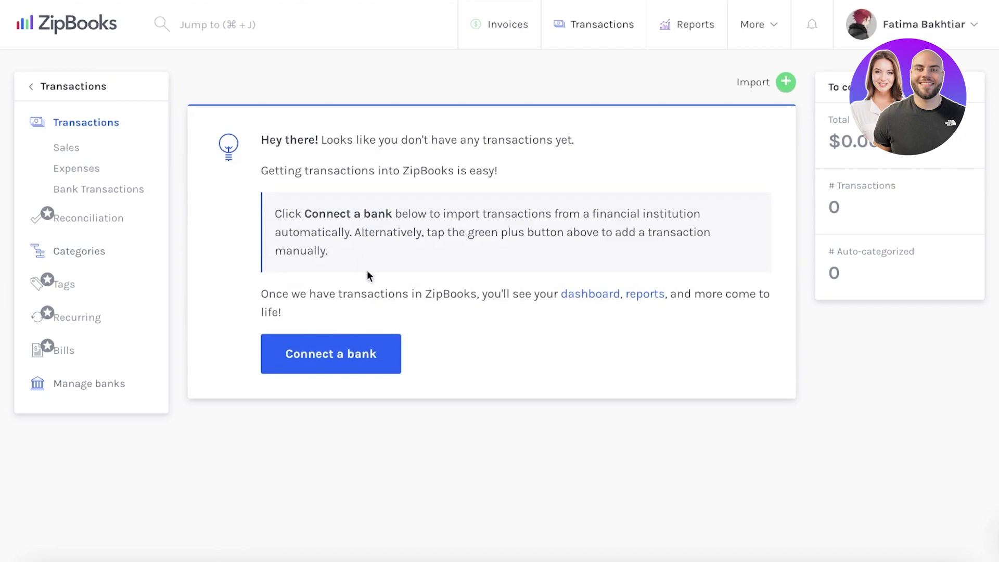
pyautogui.click(334, 344)
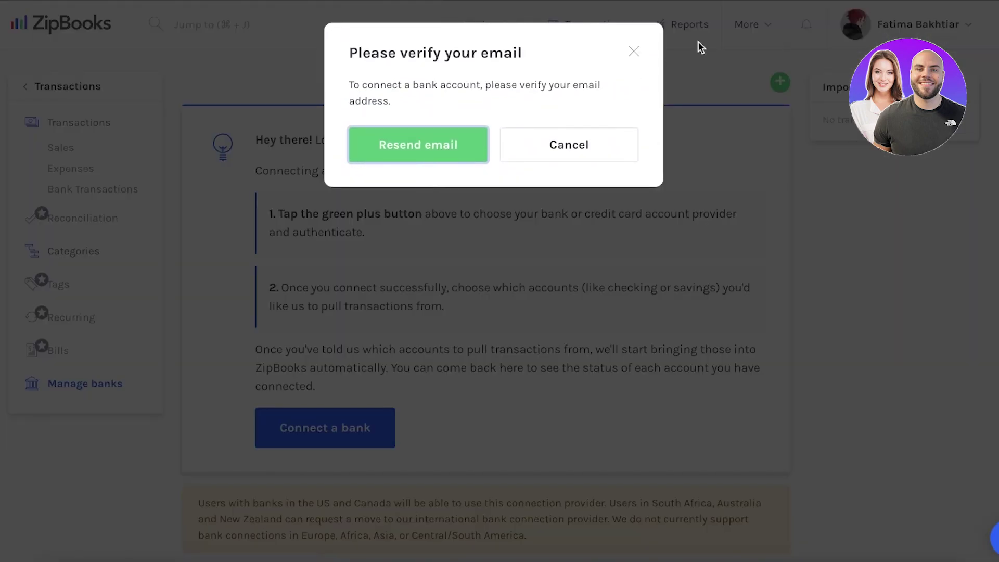
pyautogui.click(633, 52)
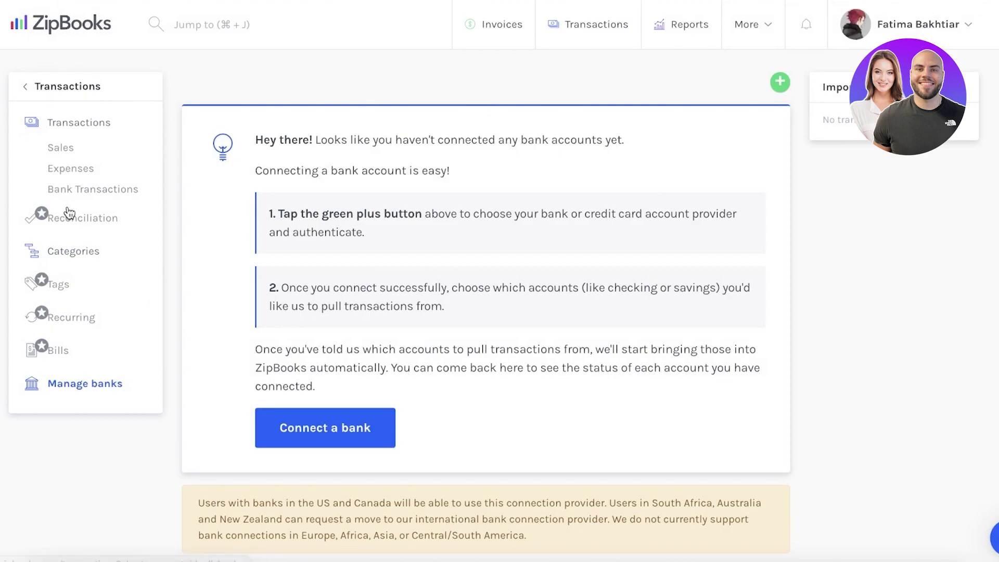
# Add a transaction category named Personal Savings under the Assets parent with a value of 990
pyautogui.click(48, 249)
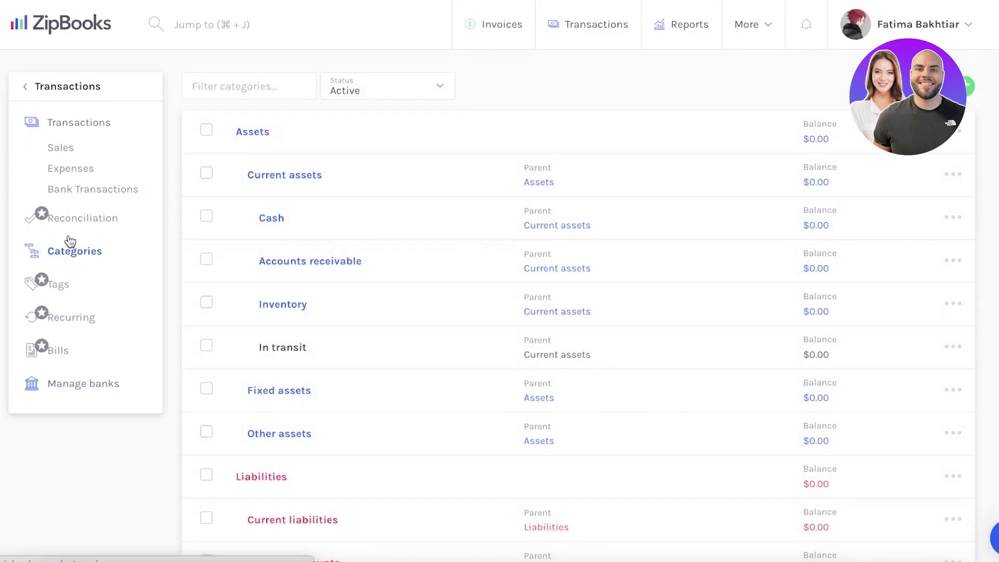
pyautogui.scroll(-1, 72, 232)
pyautogui.scroll(1, 75, 225)
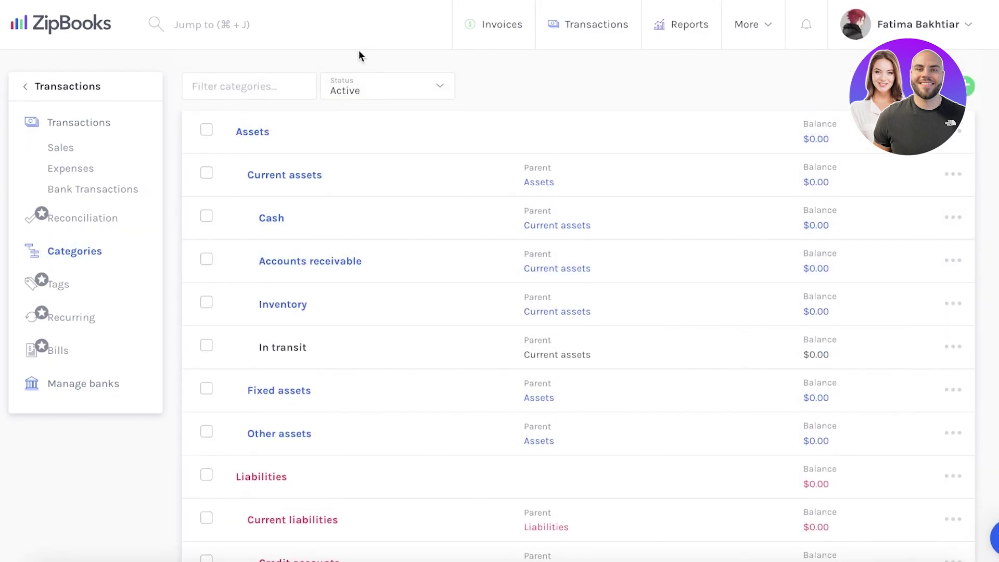
pyautogui.scroll(-20, 375, 259)
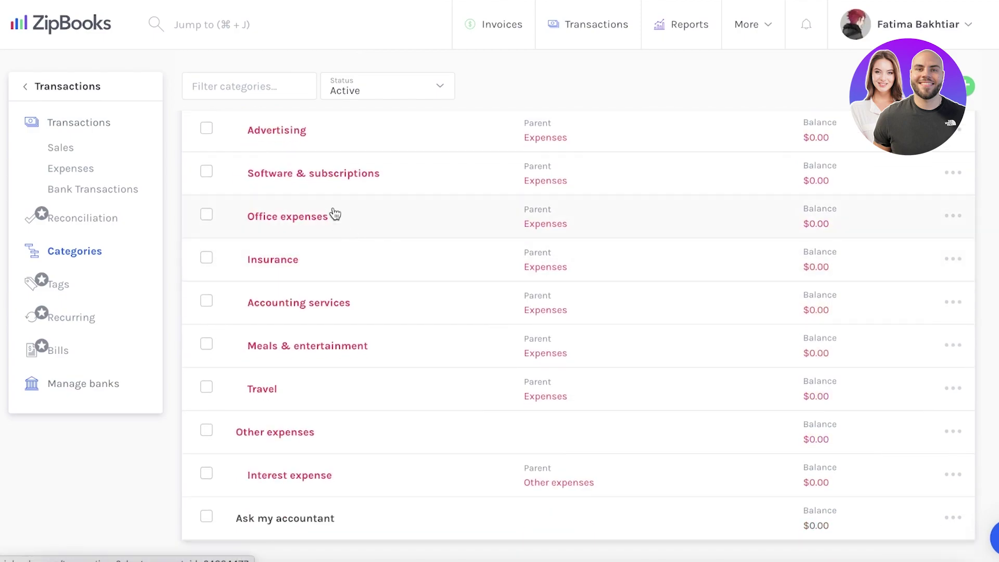
pyautogui.scroll(20, 277, 397)
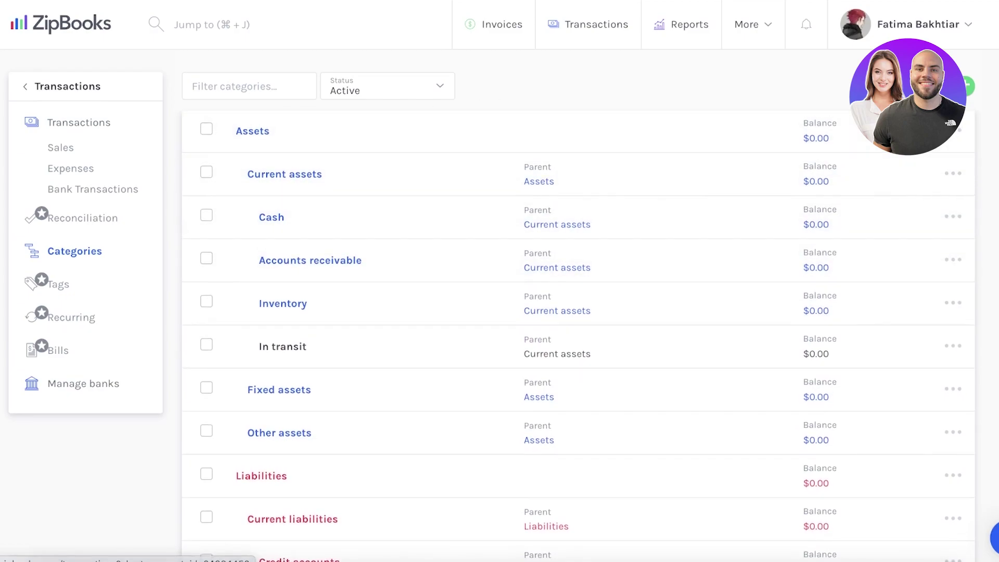
pyautogui.click(970, 88)
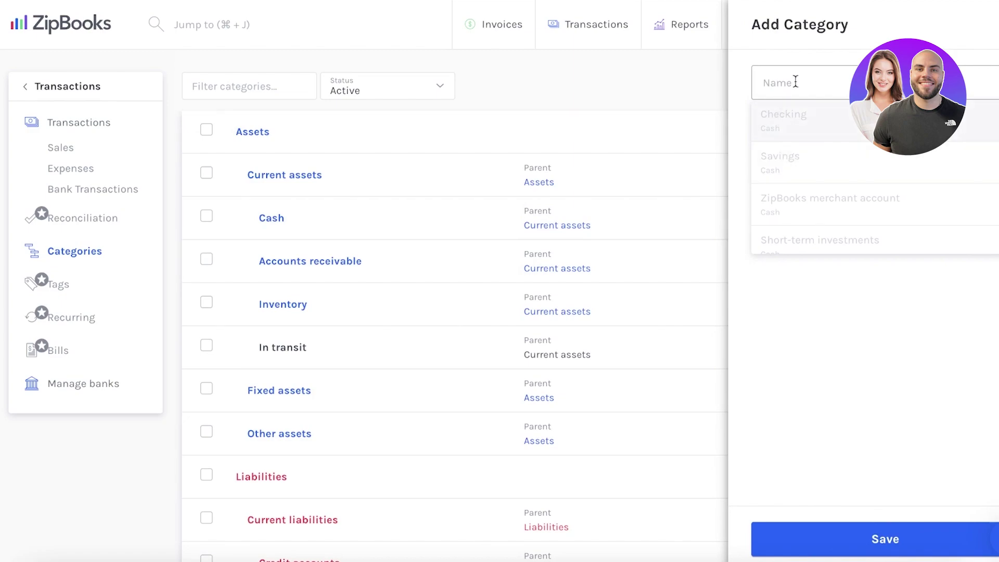
pyautogui.write('Personal Savings')
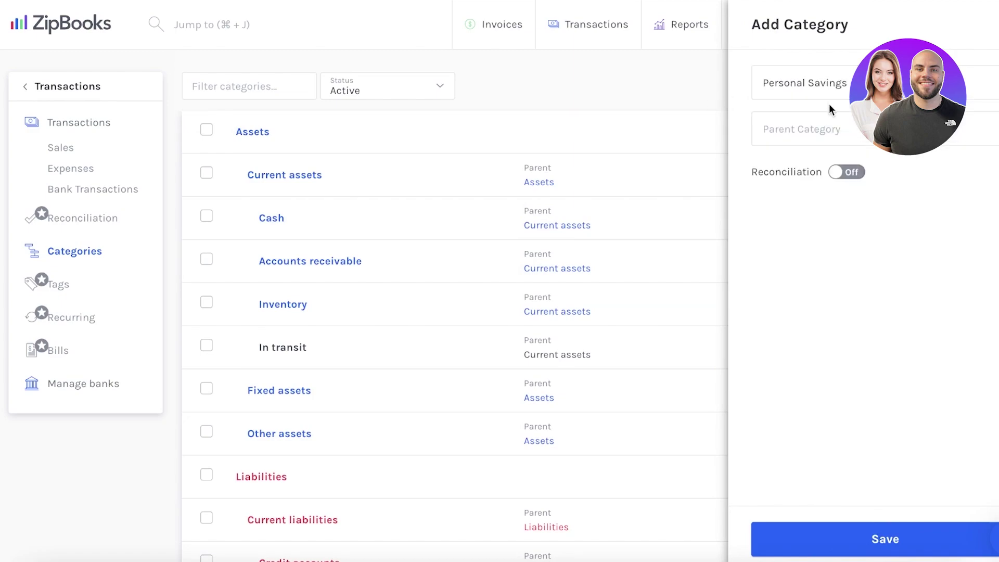
pyautogui.click(814, 128)
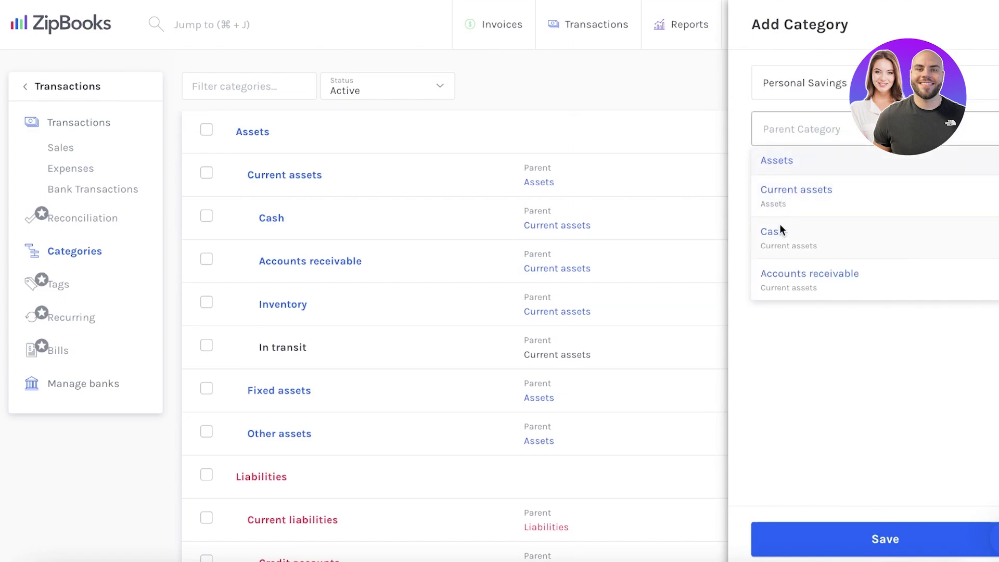
pyautogui.click(810, 169)
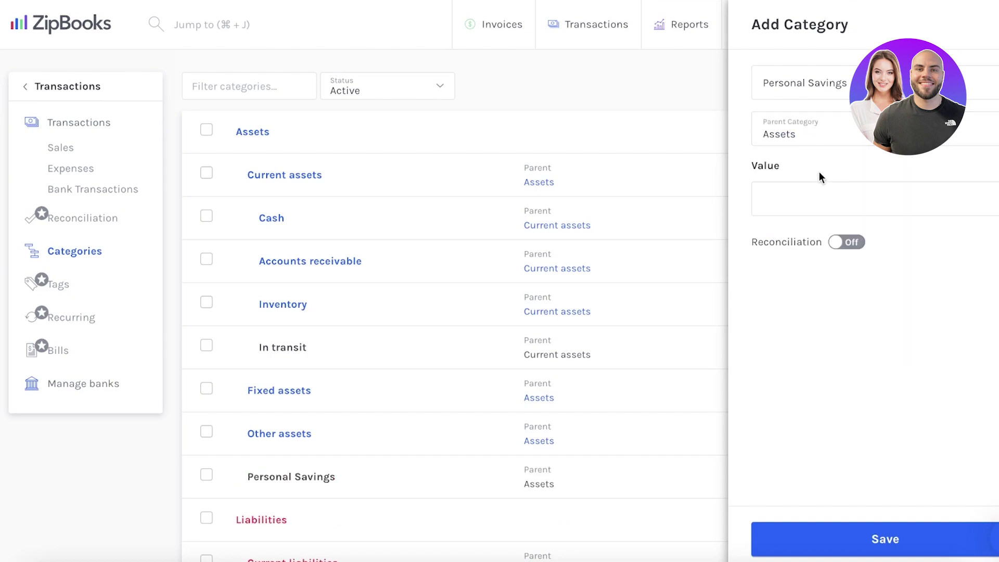
pyautogui.click(815, 199)
pyautogui.write('990')
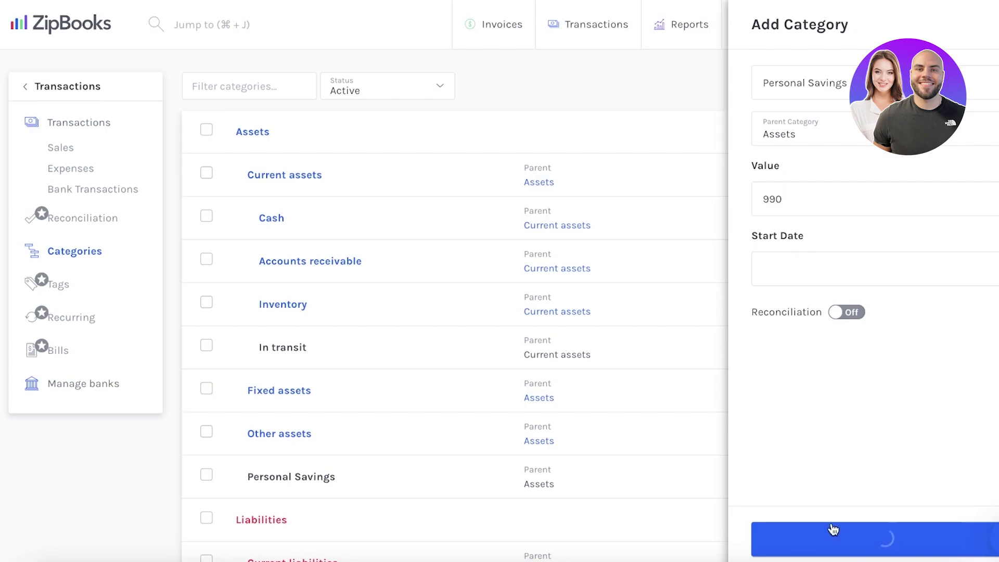
pyautogui.press('Return')
# Examine the category list for the balances of assets, liabilities, equity, revenue and expenses
pyautogui.scroll(-7, 830, 408)
pyautogui.scroll(4, 437, 307)
pyautogui.scroll(-7, 255, 367)
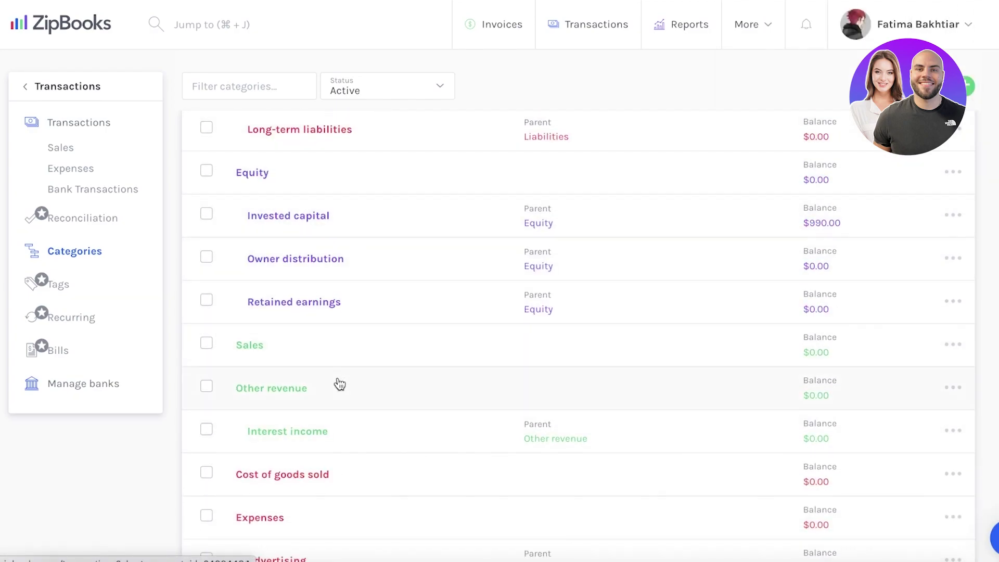
pyautogui.scroll(8, 357, 334)
pyautogui.scroll(3, 390, 122)
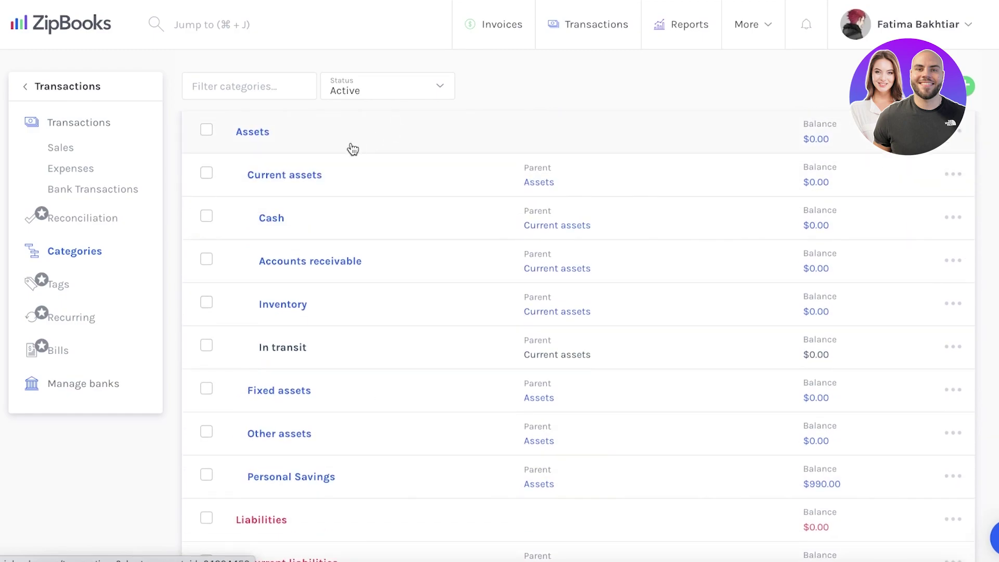
pyautogui.scroll(-6, 344, 151)
pyautogui.scroll(6, 323, 115)
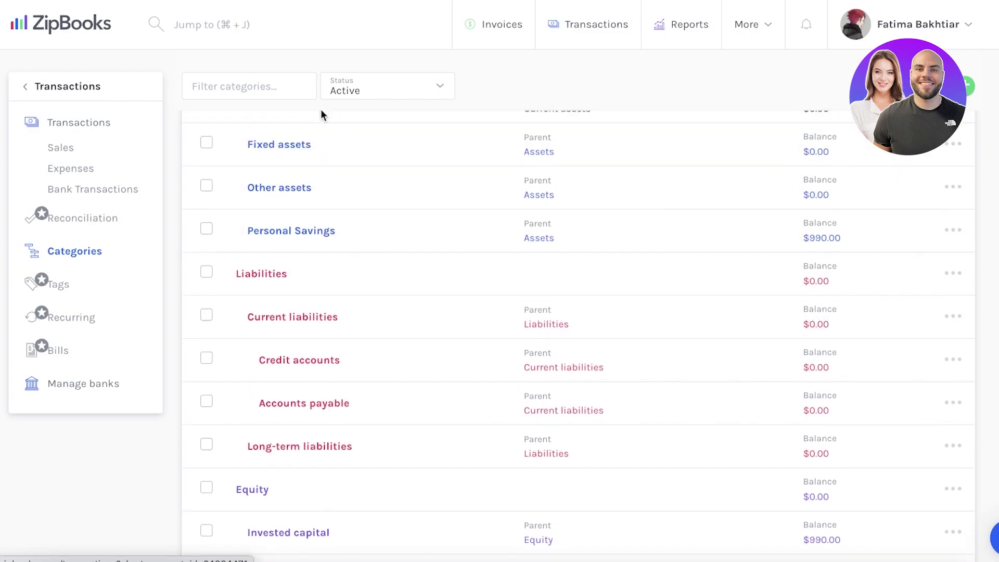
pyautogui.scroll(-15, 550, 236)
pyautogui.scroll(-5, 551, 236)
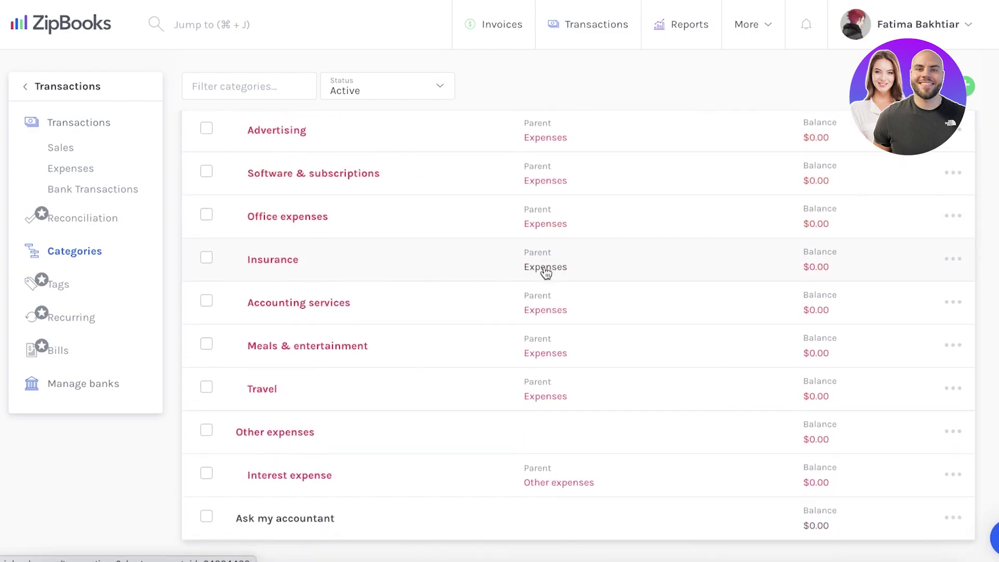
# Leave the transaction categories and open the Reports section from the main navigation
pyautogui.scroll(10, 535, 261)
pyautogui.scroll(10, 502, 229)
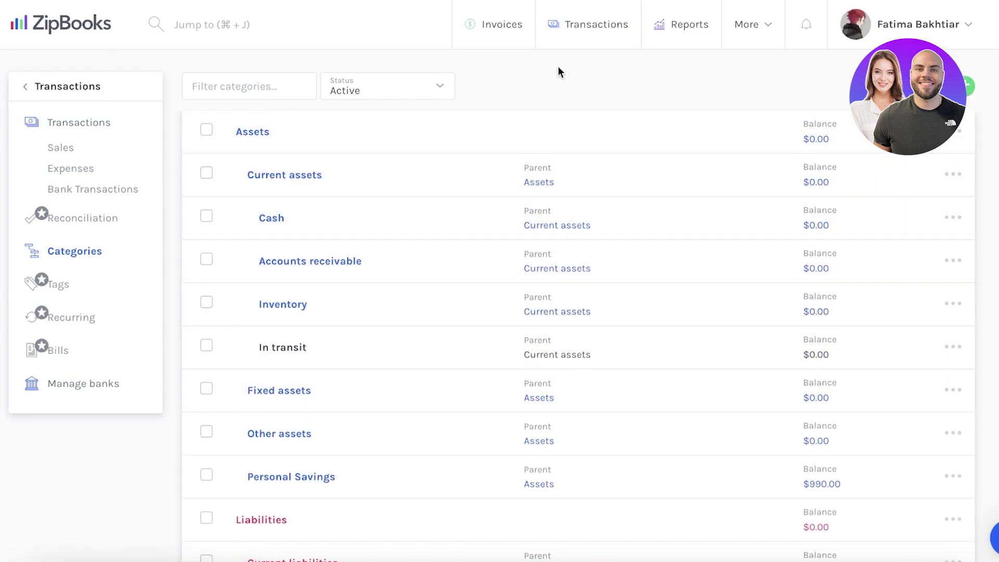
pyautogui.click(26, 88)
pyautogui.click(66, 190)
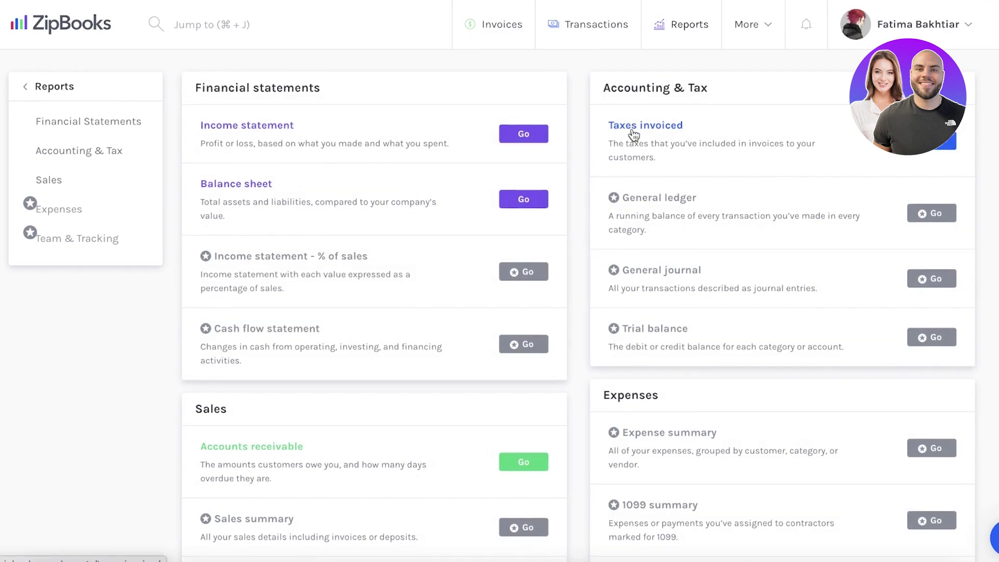
# Examine the available reports for financial statements, accounting and tax, sales, expenses, and team and tracking
pyautogui.scroll(-3, 634, 132)
pyautogui.scroll(-3, 180, 302)
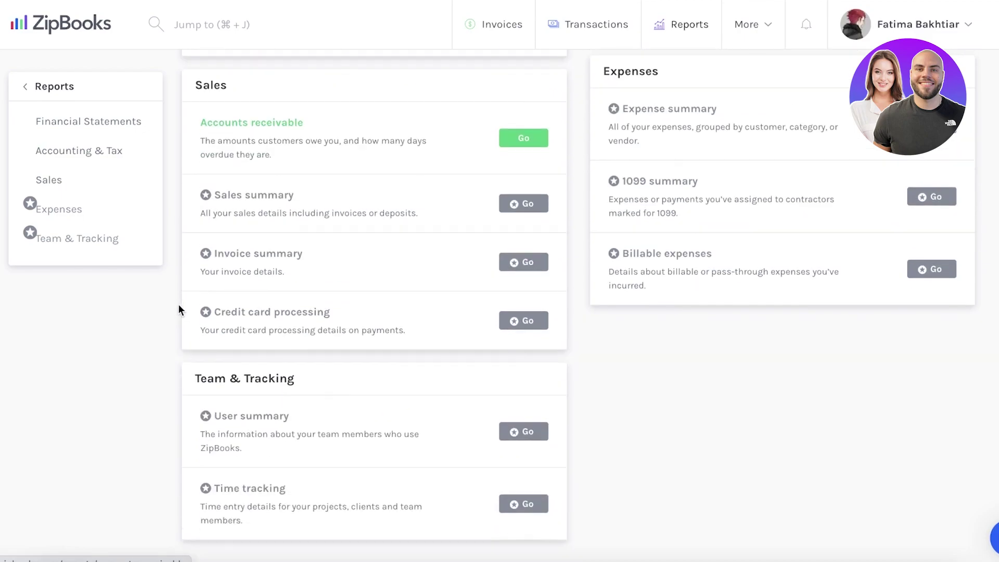
pyautogui.scroll(4, 385, 164)
pyautogui.scroll(2, 385, 171)
pyautogui.scroll(-3, 380, 171)
pyautogui.scroll(3, 381, 178)
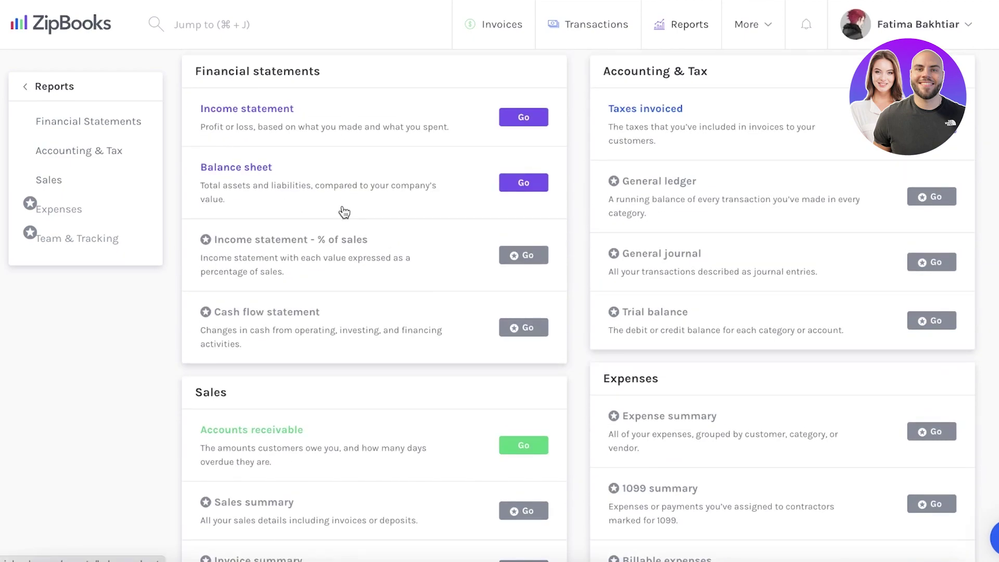
pyautogui.scroll(-5, 344, 212)
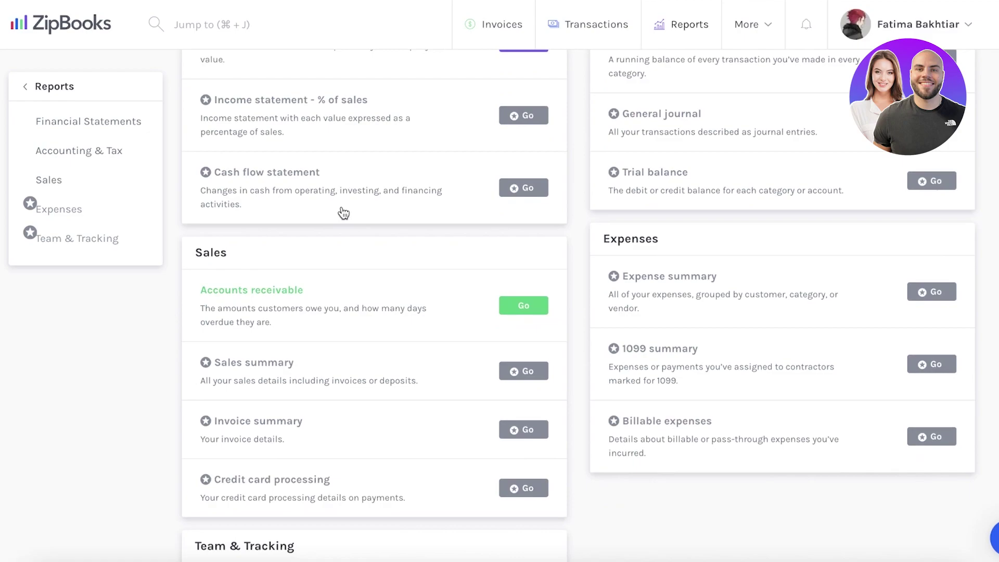
pyautogui.scroll(5, 343, 214)
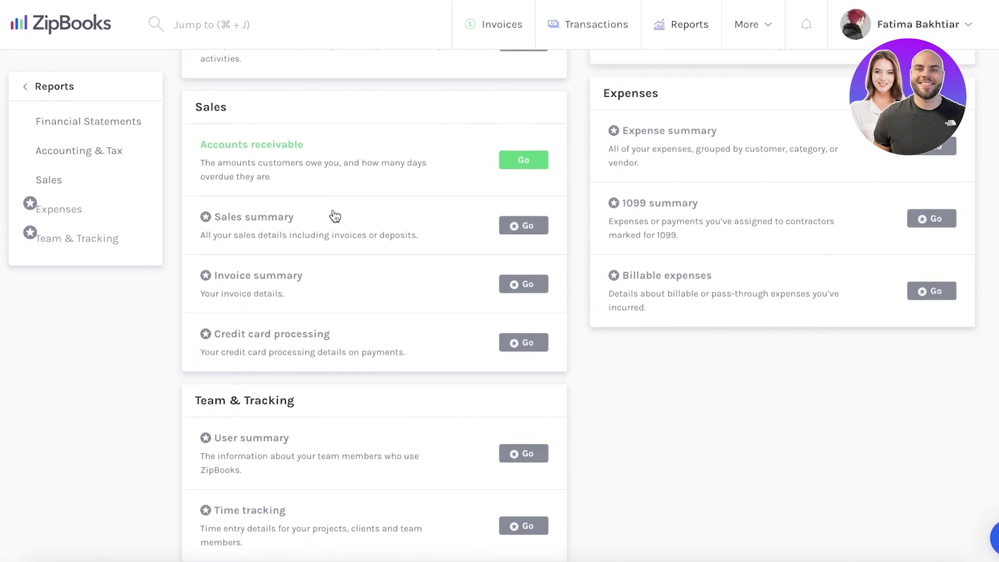
# Leave the reports for the home dashboard and open the Payroll section with the Gusto integration
pyautogui.click(52, 89)
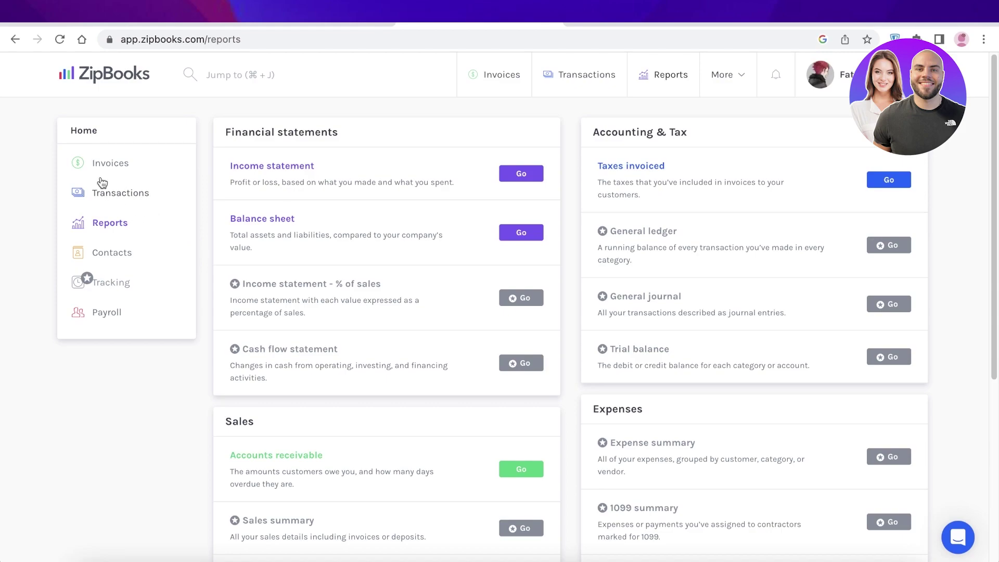
pyautogui.click(101, 82)
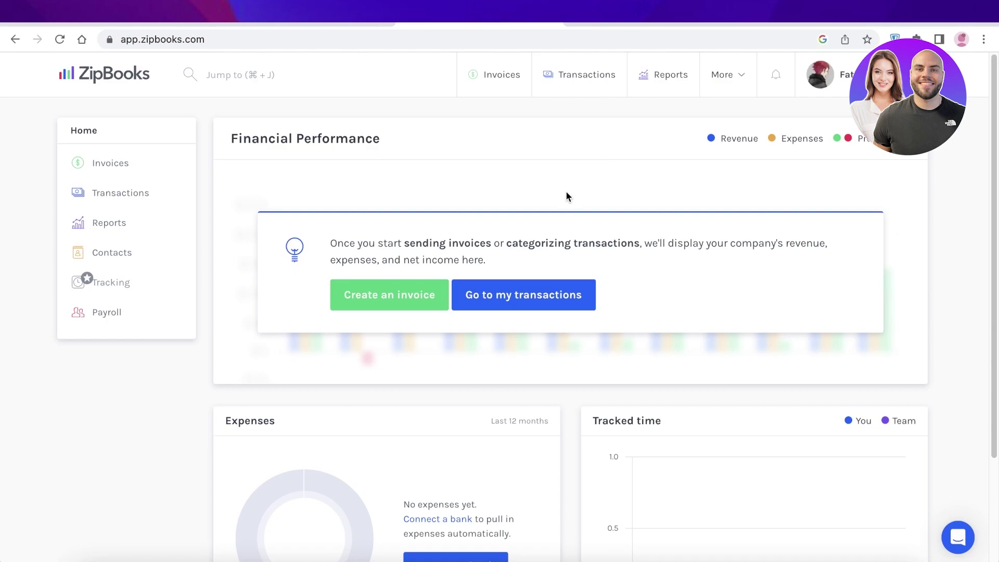
pyautogui.click(95, 323)
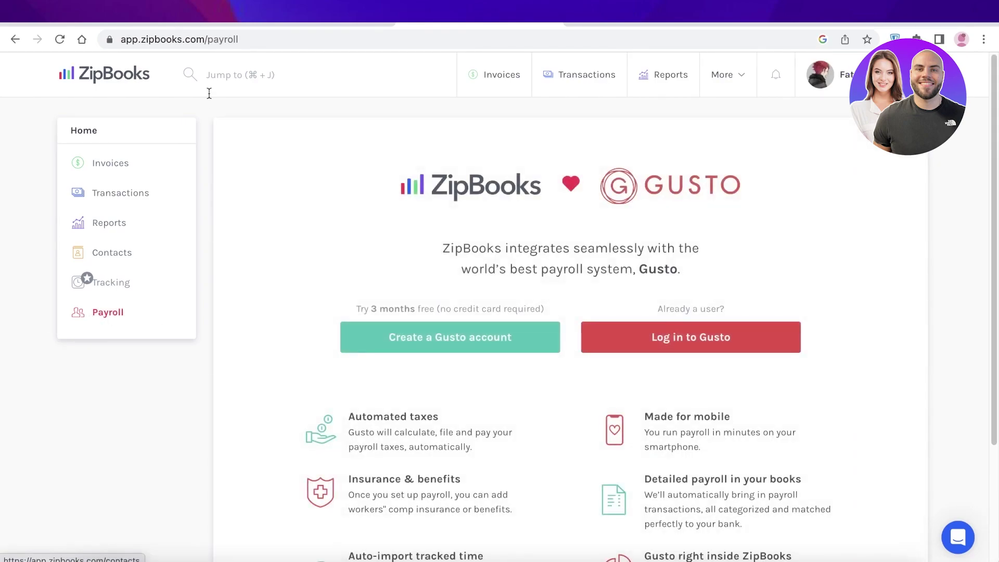